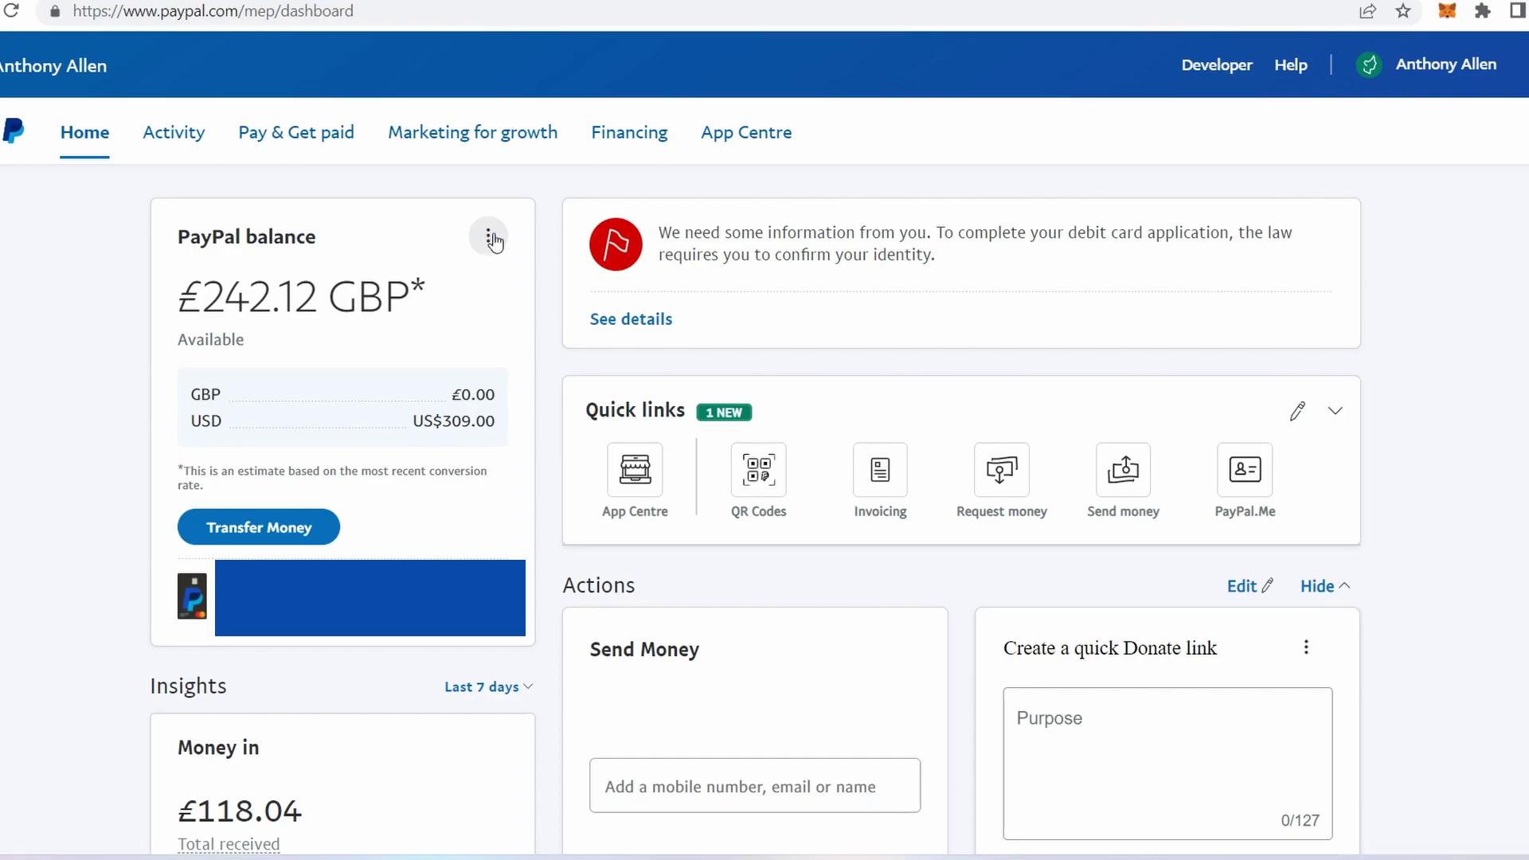
Go to the Money page and start converting the US Dollar balance to British pounds.
{"action": "left_click", "coordinate": [487, 237]}
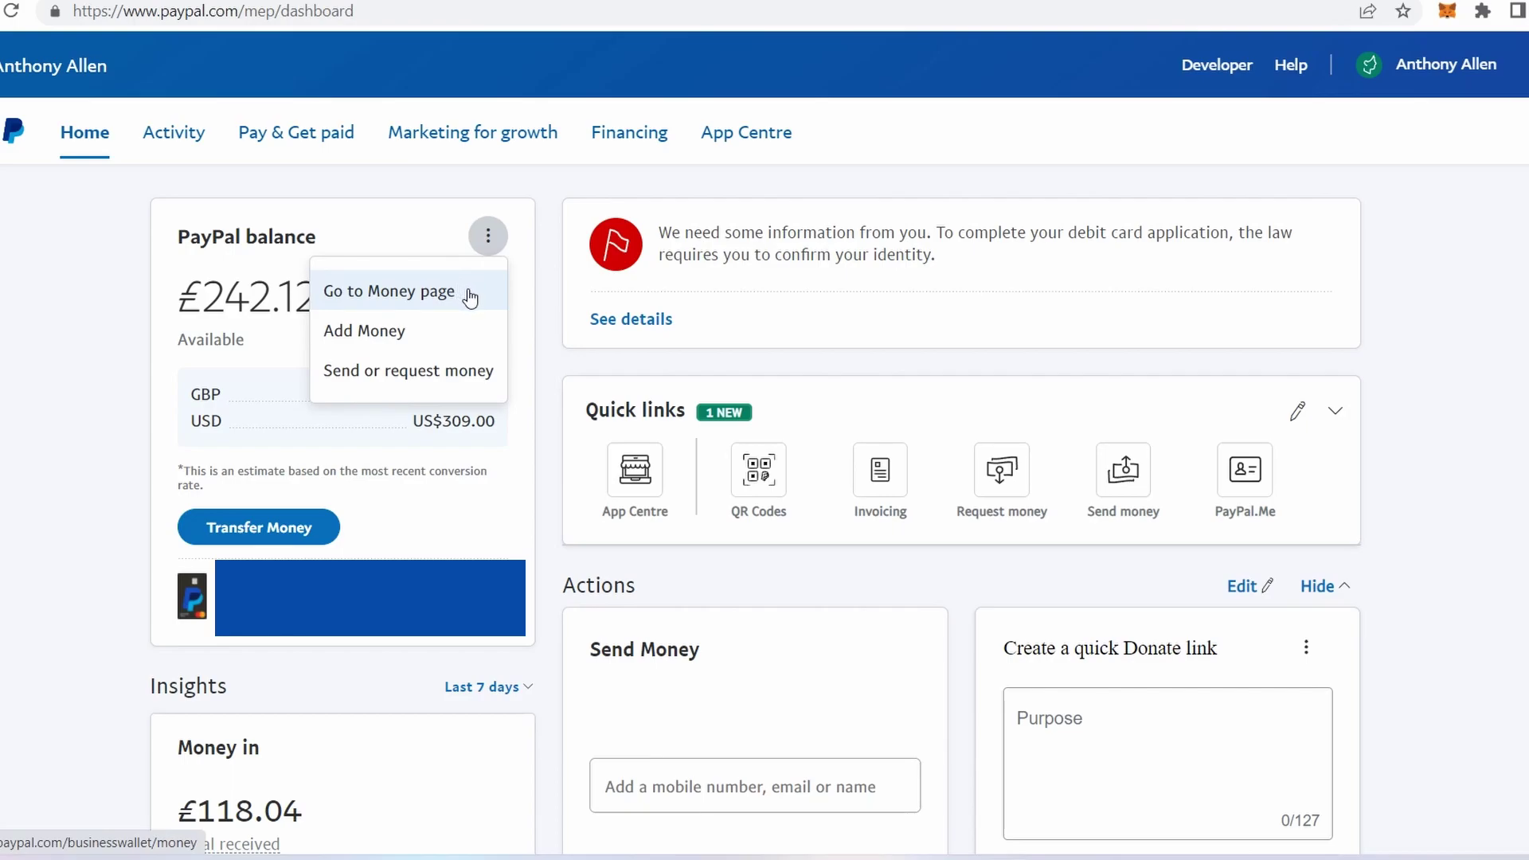
{"action": "left_click", "coordinate": [470, 295]}
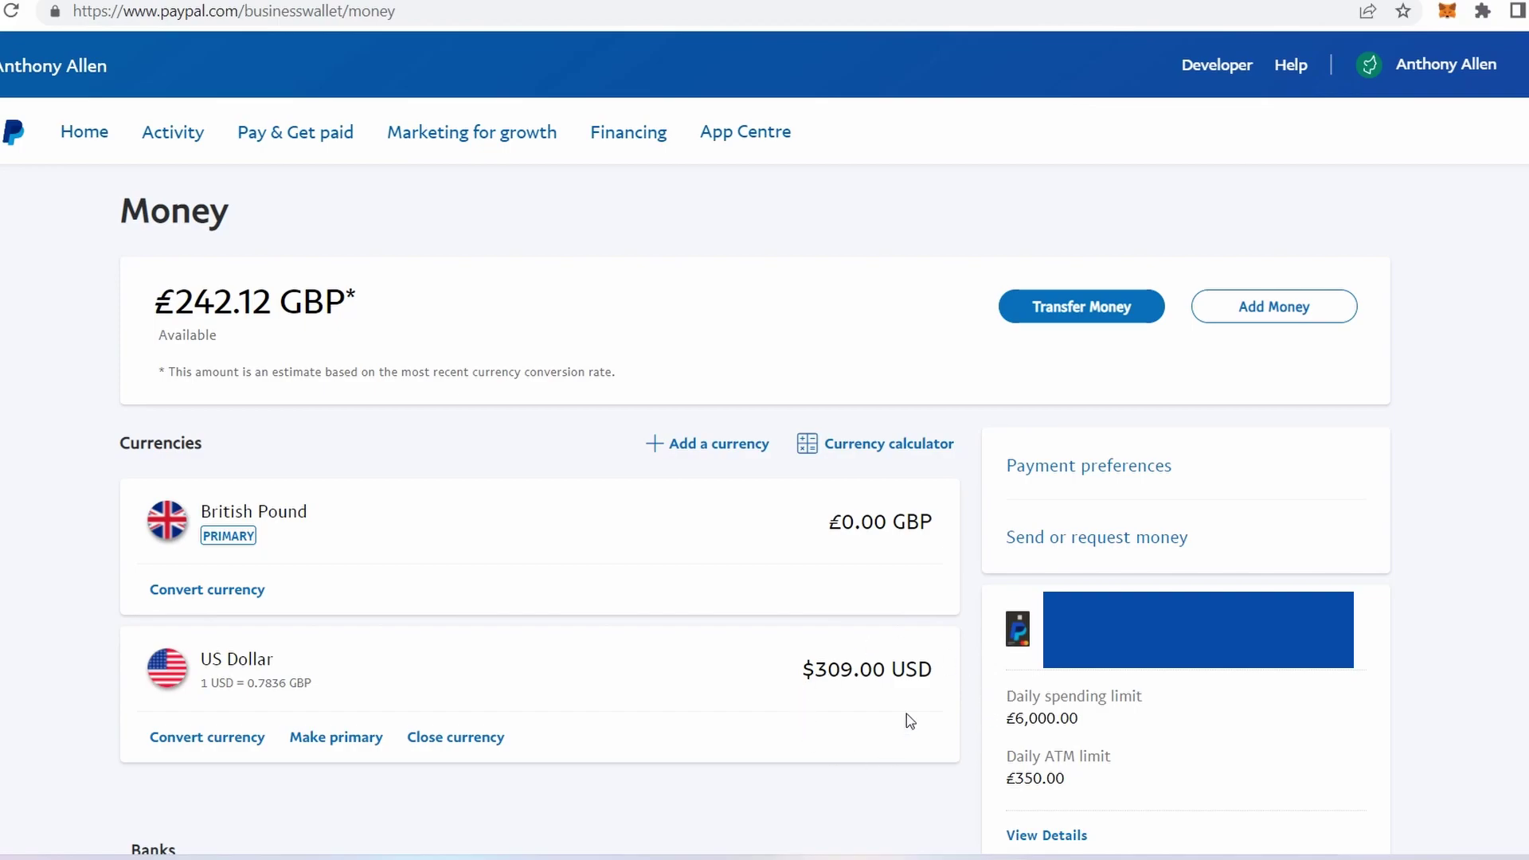
{"action": "left_click", "coordinate": [177, 747]}
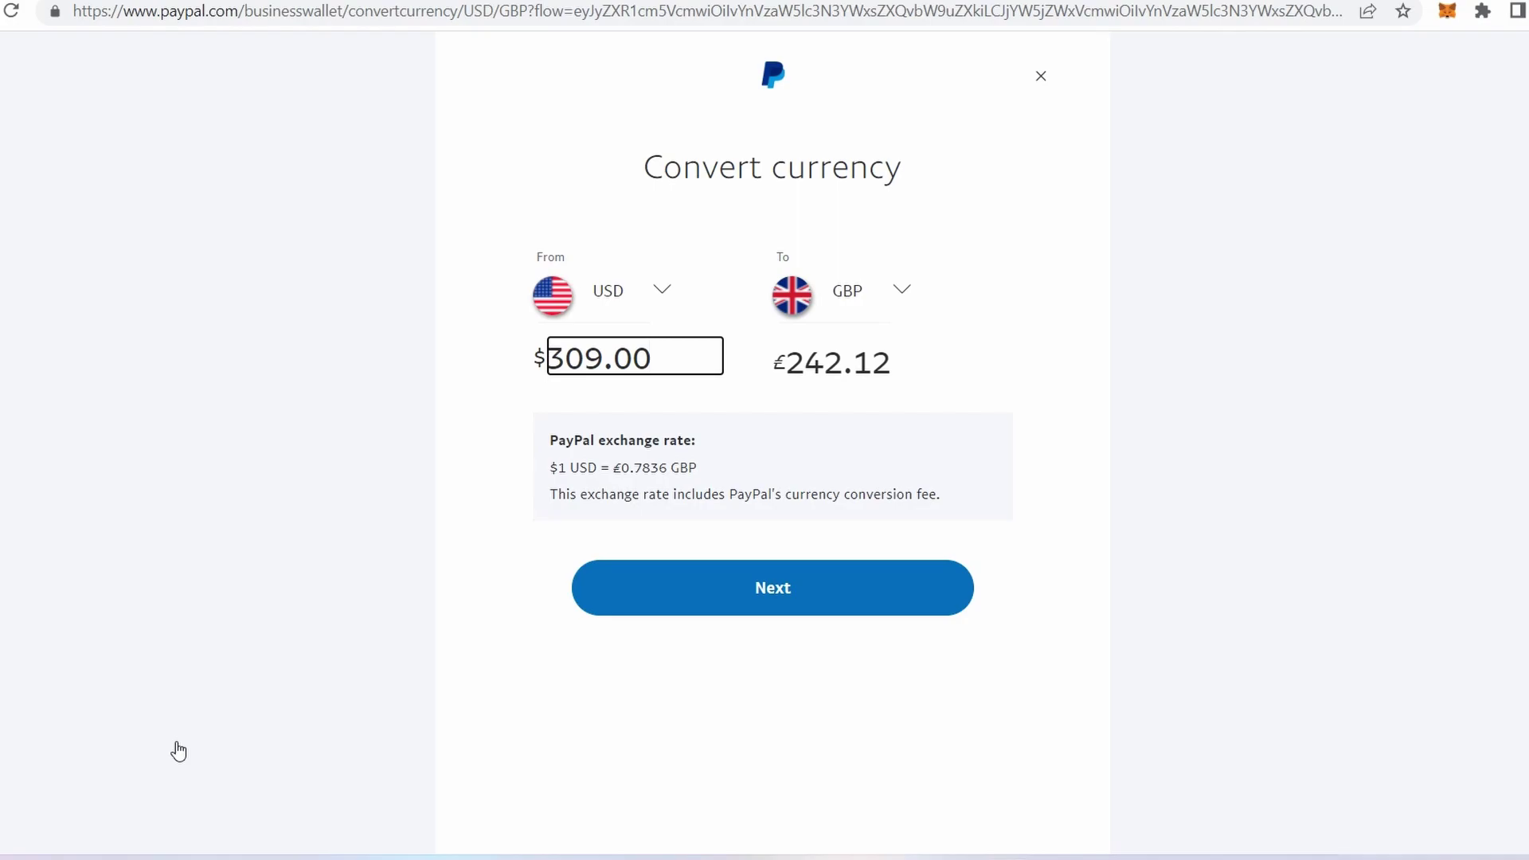
Set the amount of US dollars to convert to 30.
{"action": "key", "text": "BackSpace"}
{"action": "key", "text": "BackSpace"}
{"action": "key", "text": "BackSpace"}
{"action": "key", "text": "BackSpace"}
{"action": "key", "text": "BackSpace"}
{"action": "key", "text": "BackSpace"}
{"action": "type", "text": "30"}
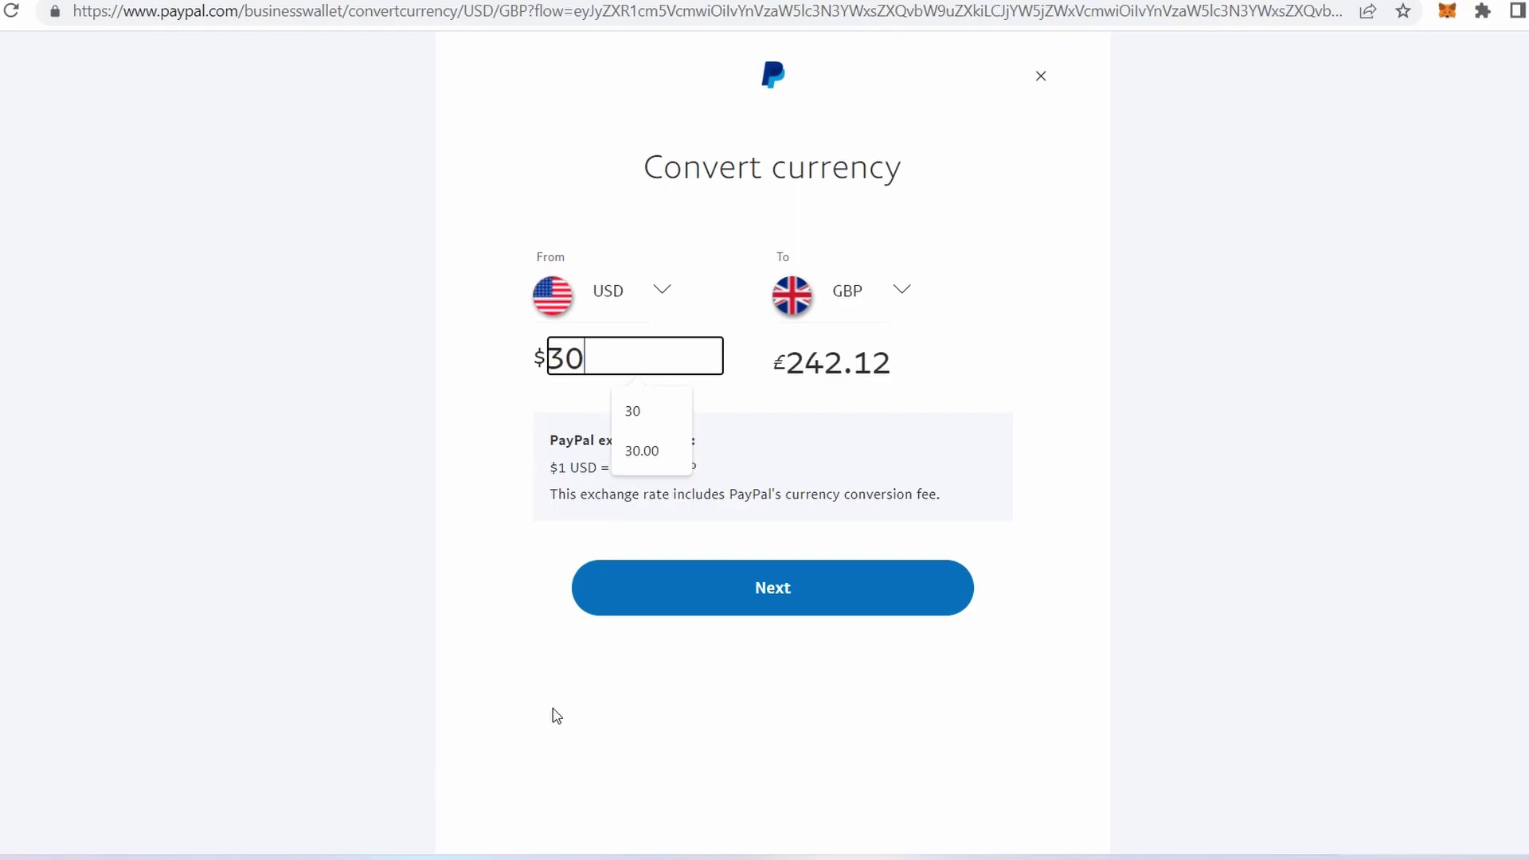
{"action": "left_click", "coordinate": [1197, 542]}
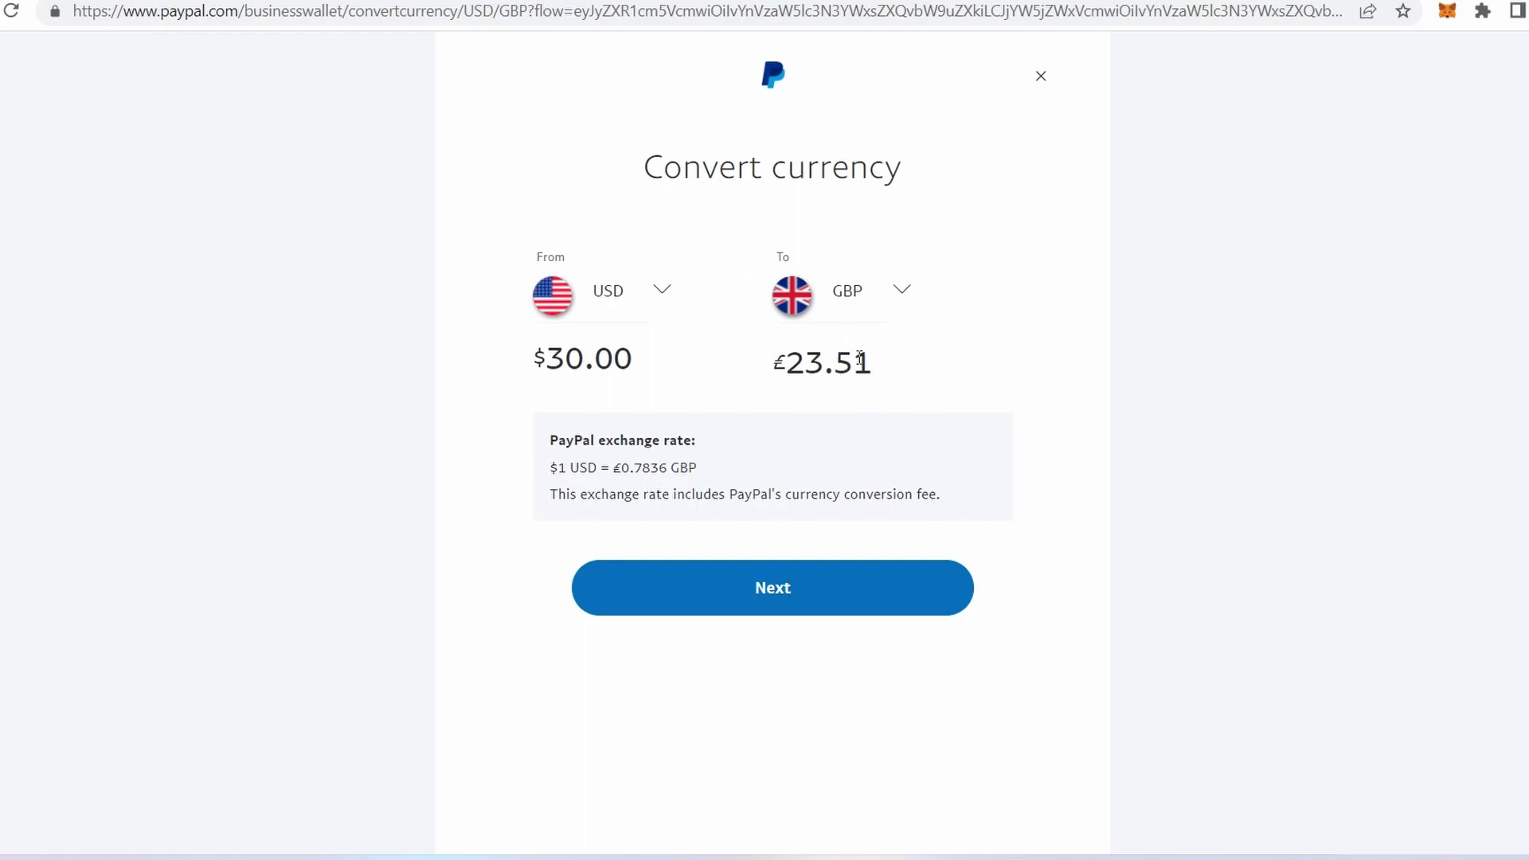
Change the amount of US dollars to convert to 35.00.
{"action": "right_click", "coordinate": [585, 362]}
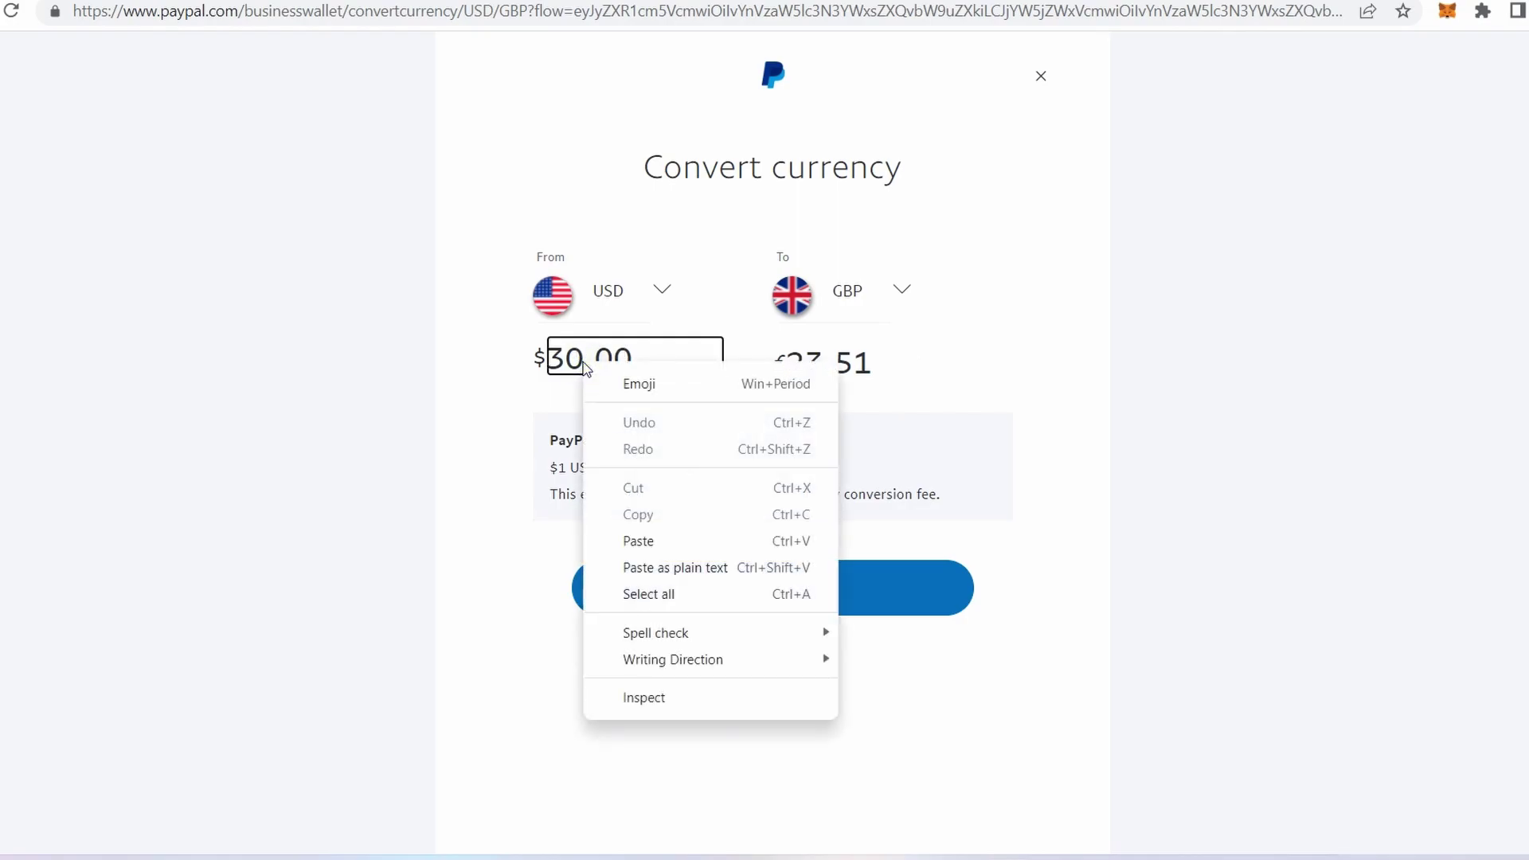
{"action": "left_click", "coordinate": [585, 360]}
{"action": "key", "text": "BackSpace"}
{"action": "type", "text": "5"}
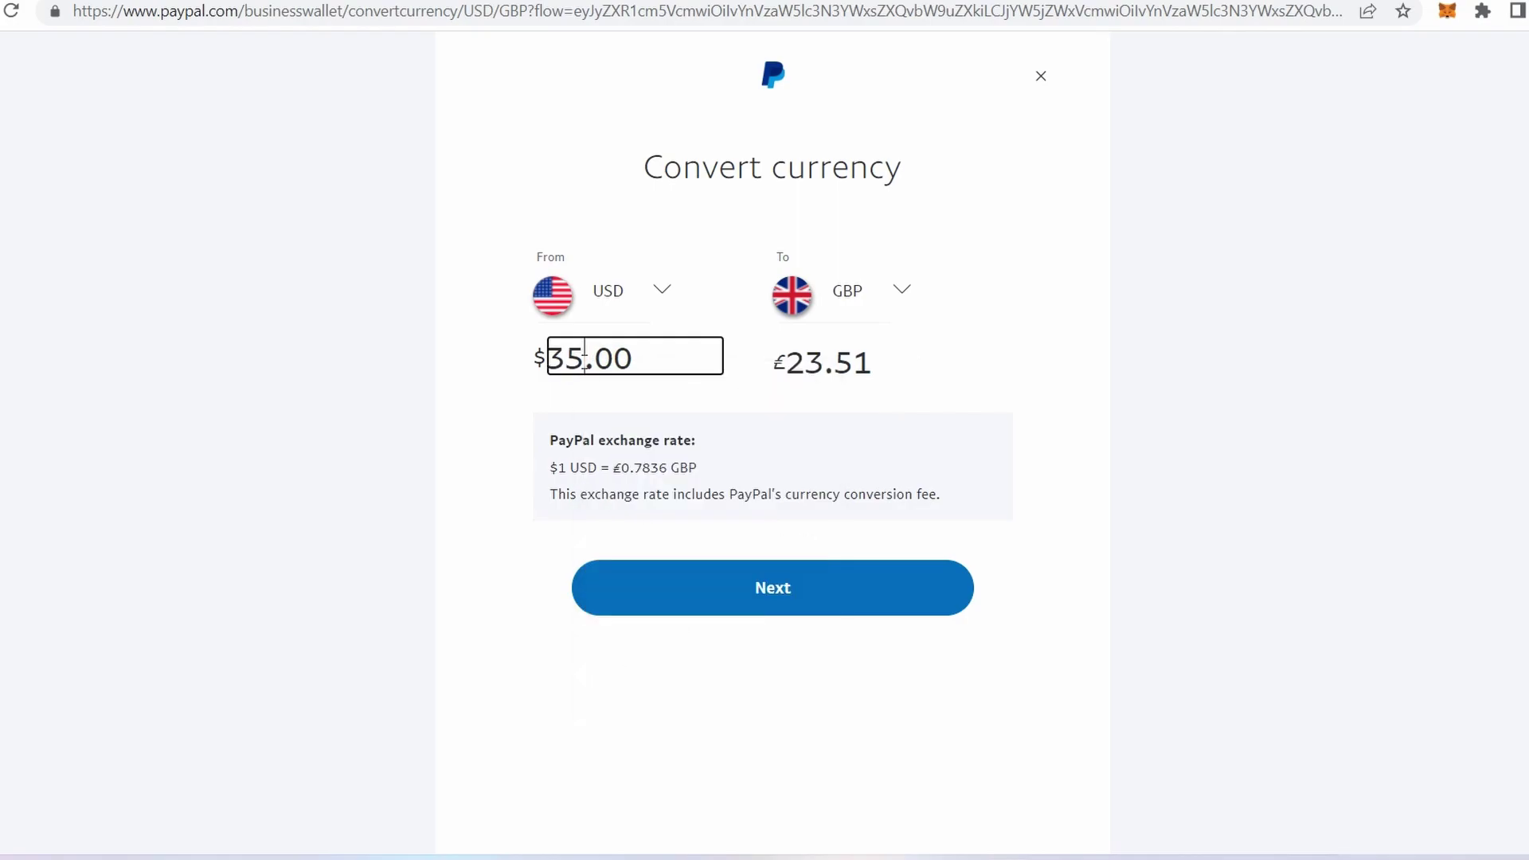
{"action": "left_click", "coordinate": [1234, 513]}
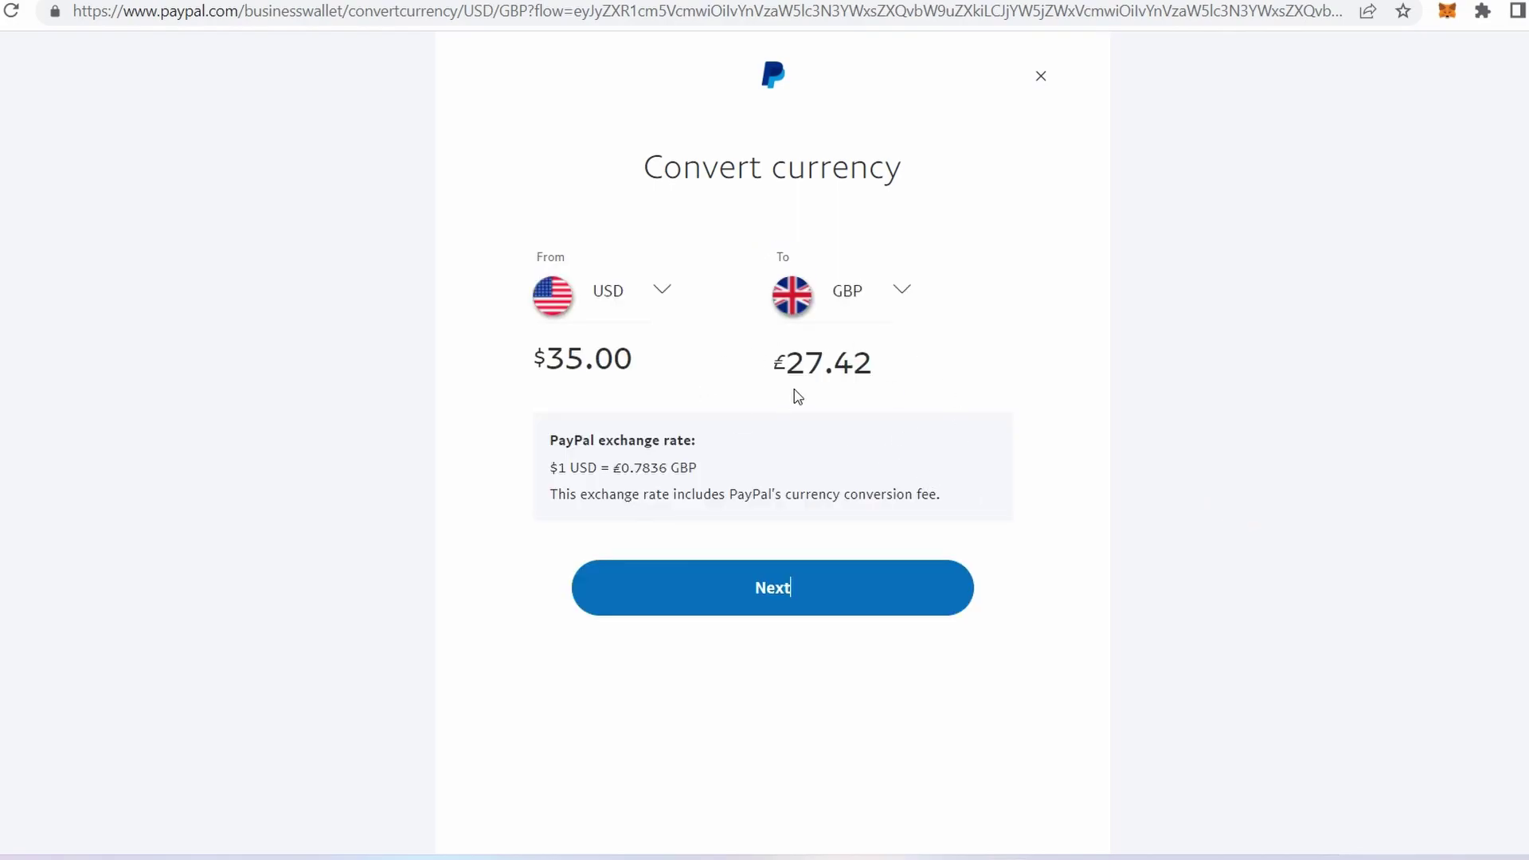
Raise the amount of US dollars to convert to 38.00.
{"action": "left_click", "coordinate": [578, 352]}
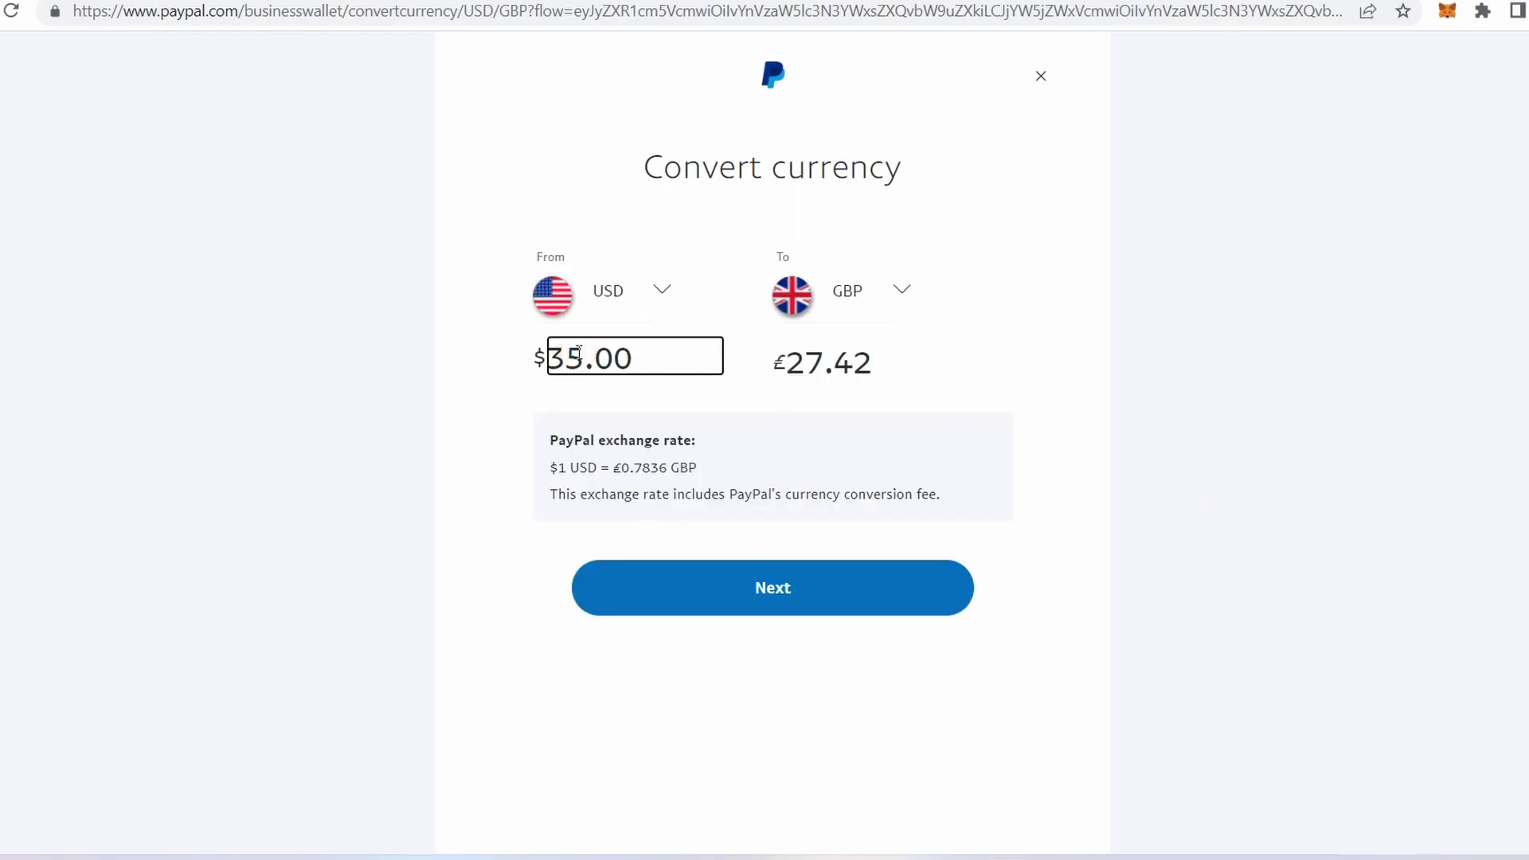
{"action": "key", "text": "BackSpace"}
{"action": "type", "text": "8"}
{"action": "left_click", "coordinate": [1341, 421]}
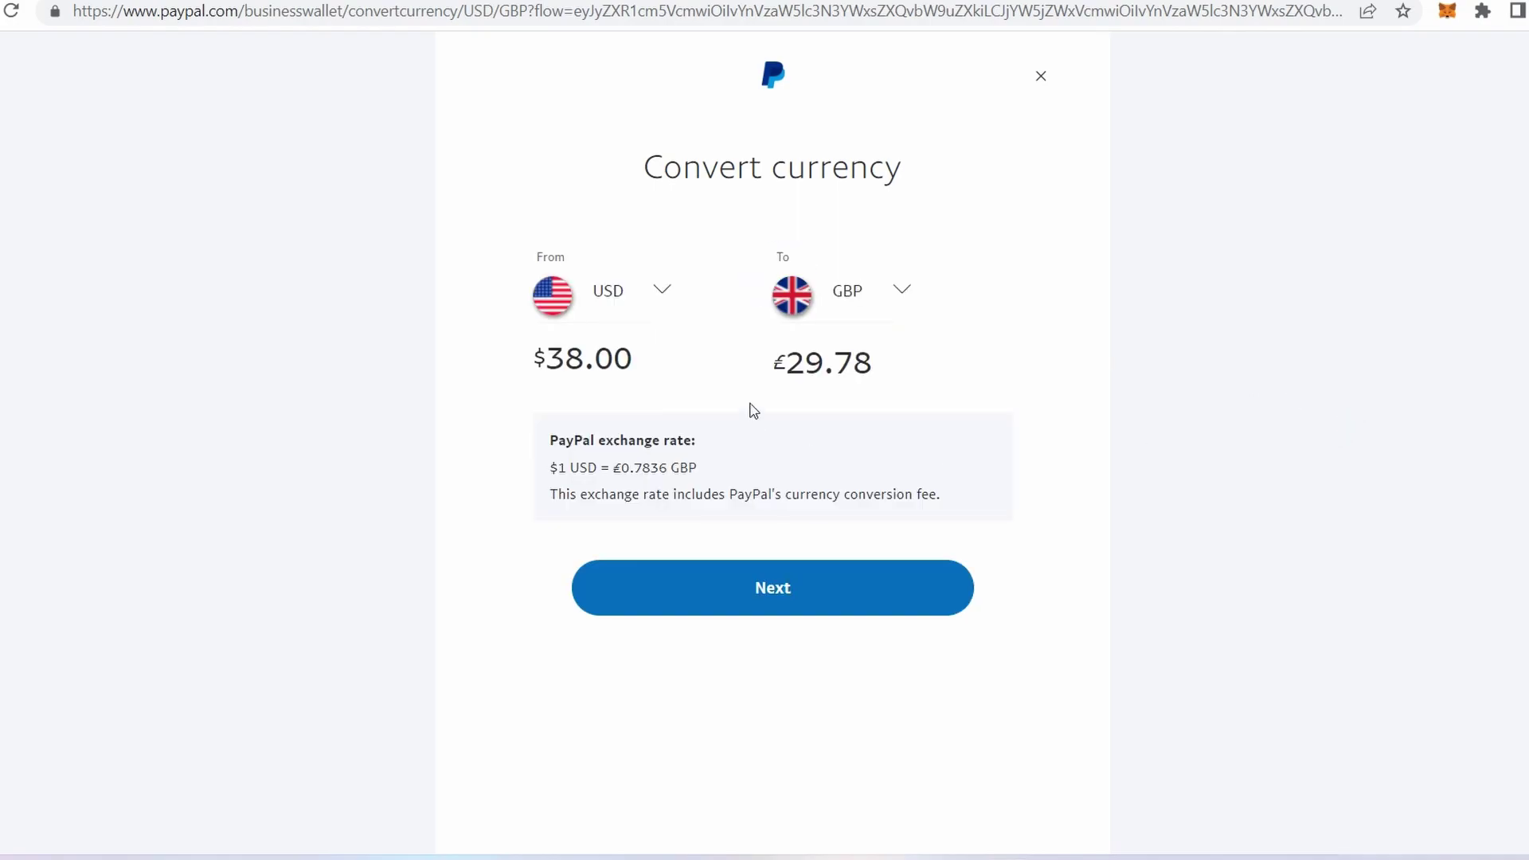
Adjust the cents so the US dollar amount to convert is 38.50.
{"action": "left_click", "coordinate": [587, 359]}
{"action": "left_click", "coordinate": [613, 359]}
{"action": "key", "text": "BackSpace"}
{"action": "type", "text": "5"}
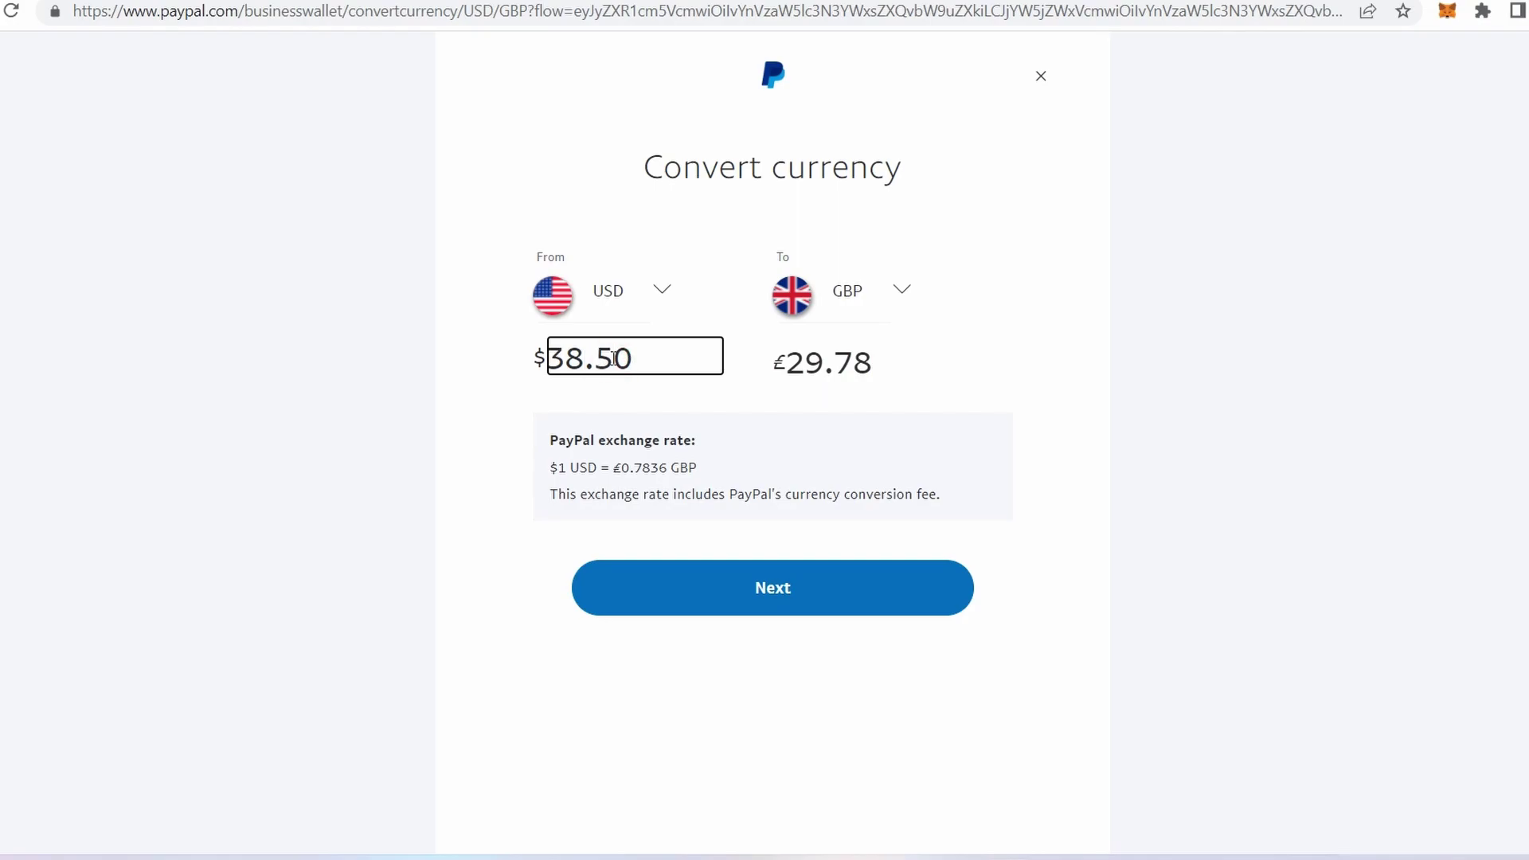
{"action": "left_click", "coordinate": [1155, 507]}
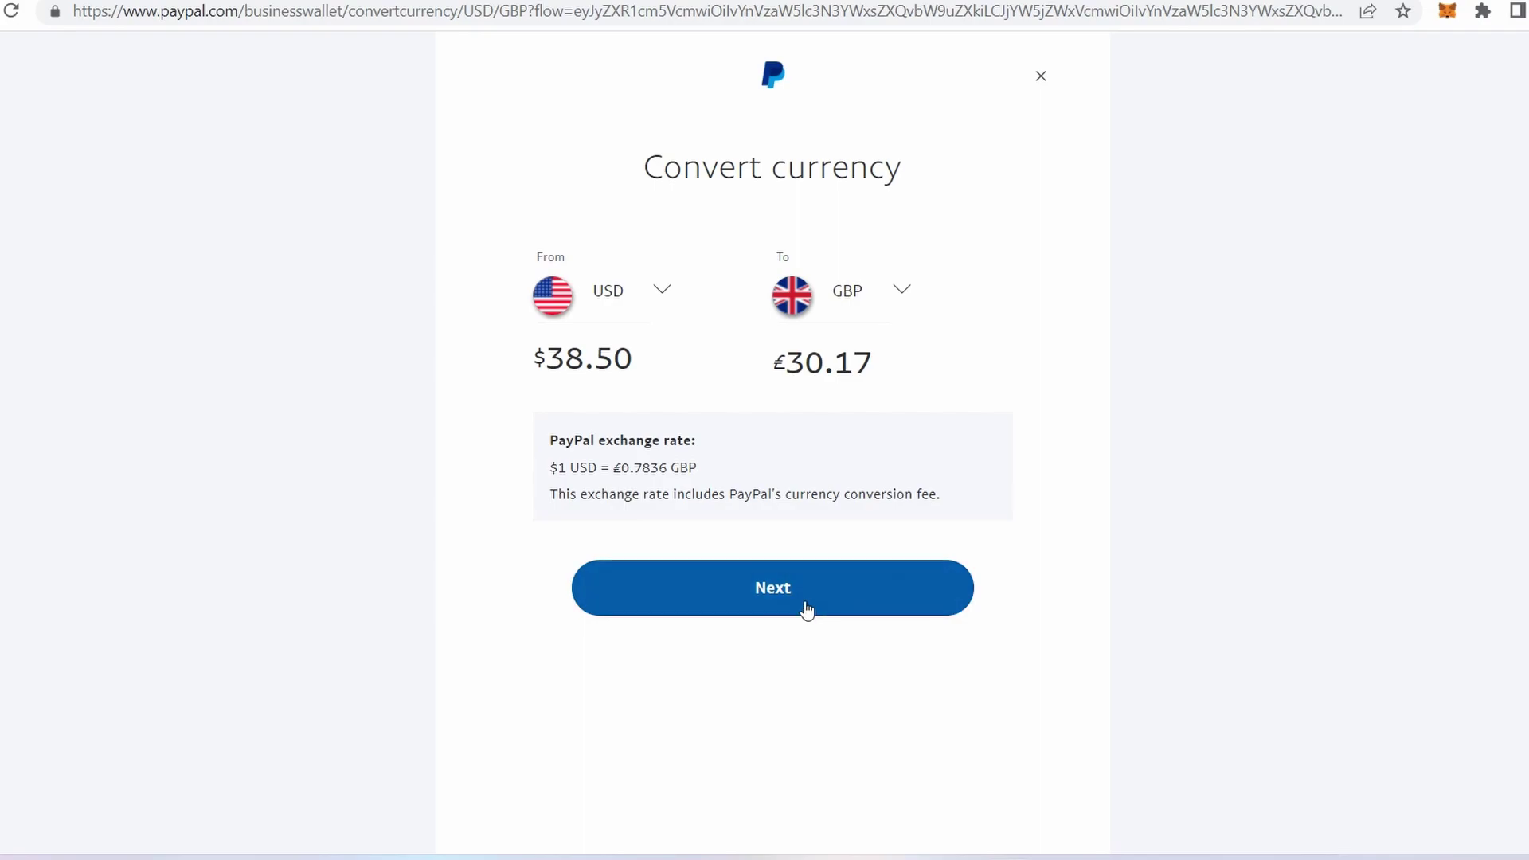
Review and carry out the USD to GBP conversion, and close its confirmation page.
{"action": "left_click", "coordinate": [806, 610]}
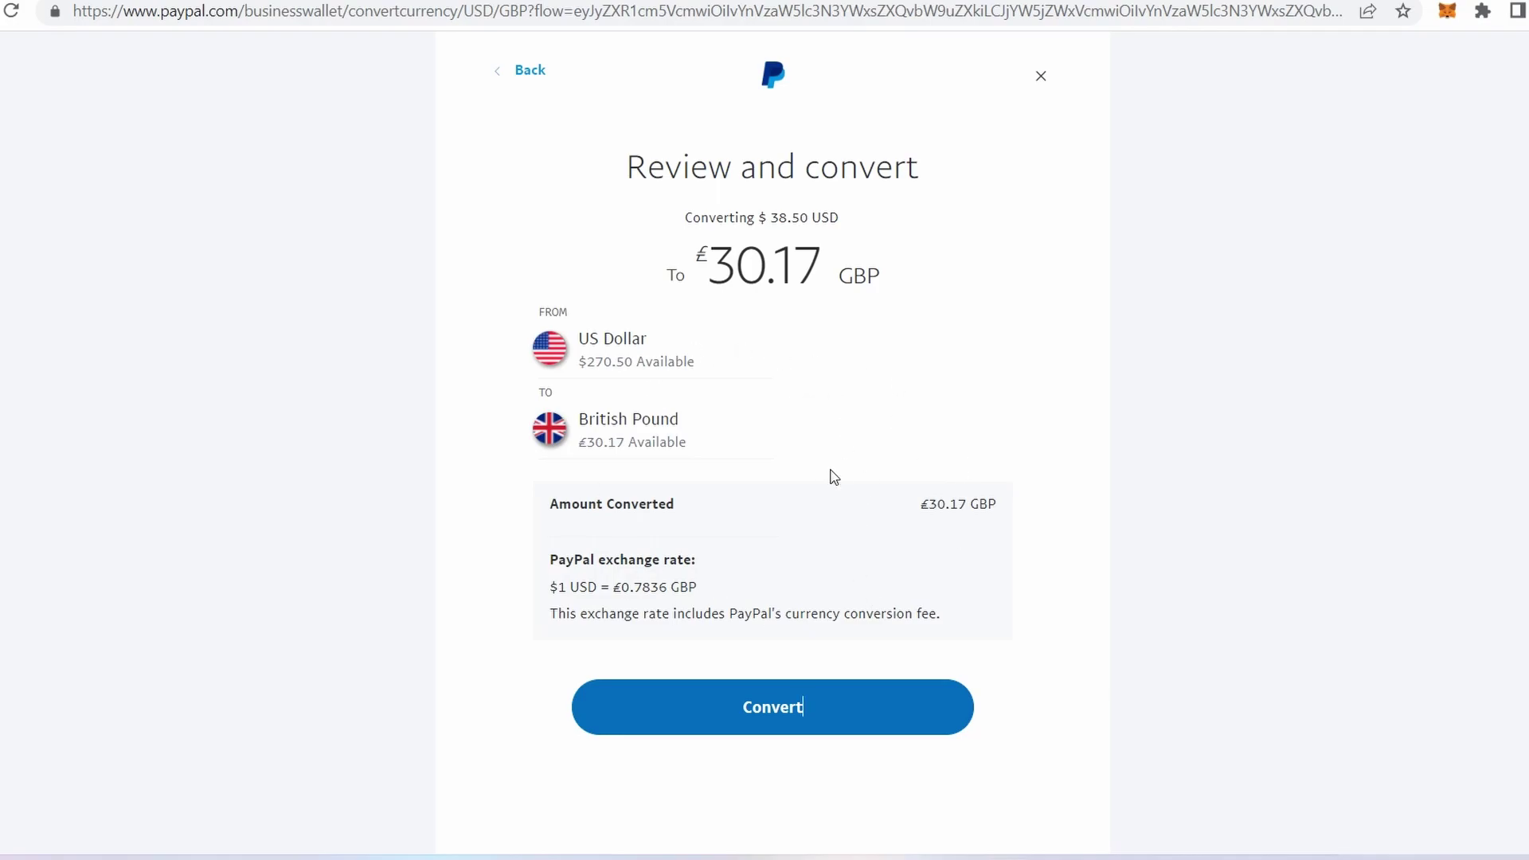
{"action": "left_click", "coordinate": [777, 710]}
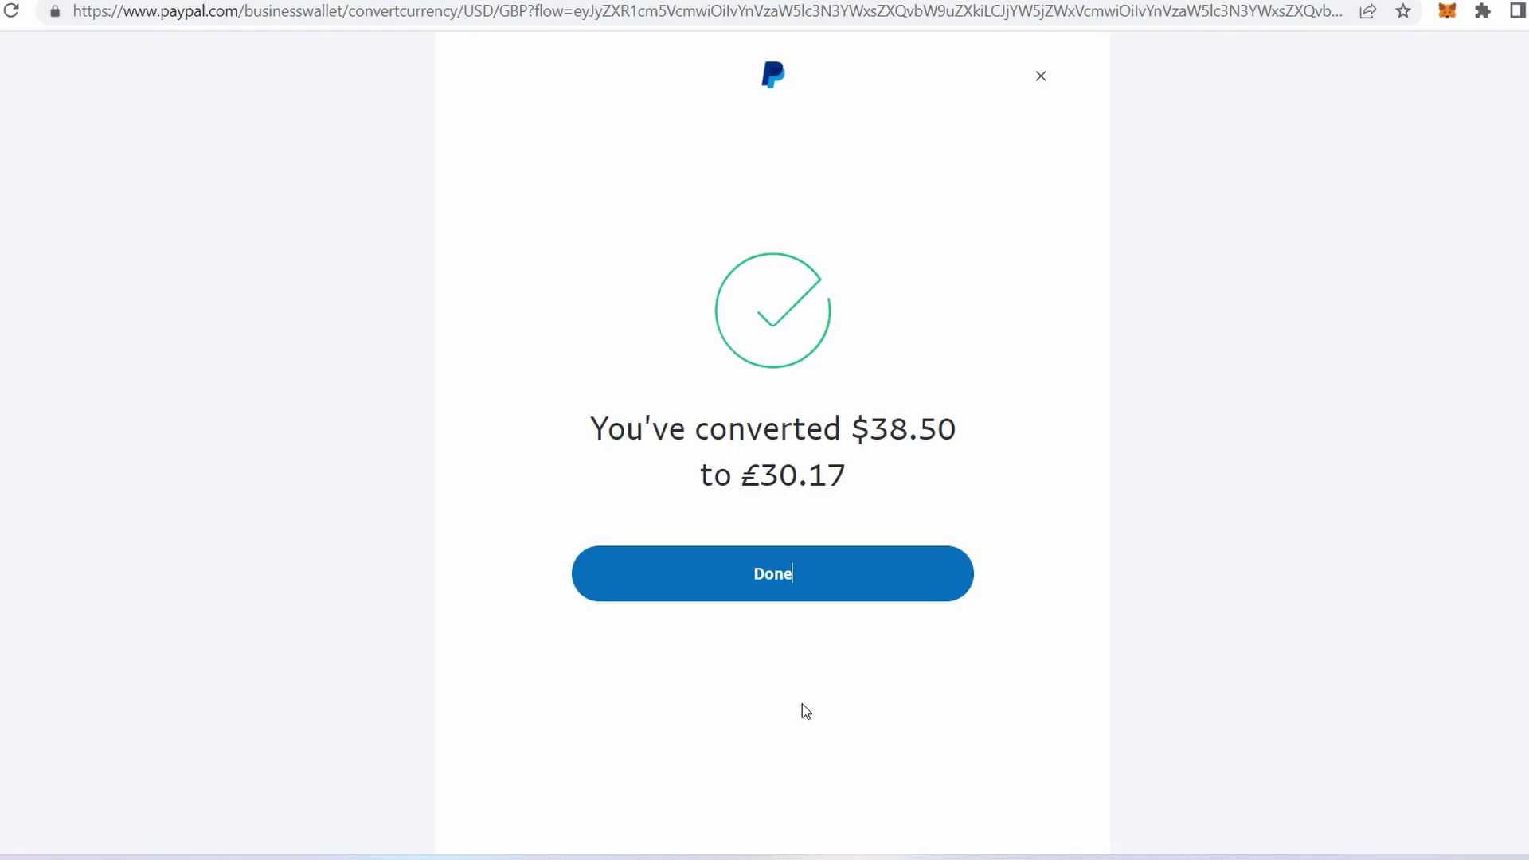
{"action": "left_click", "coordinate": [718, 587]}
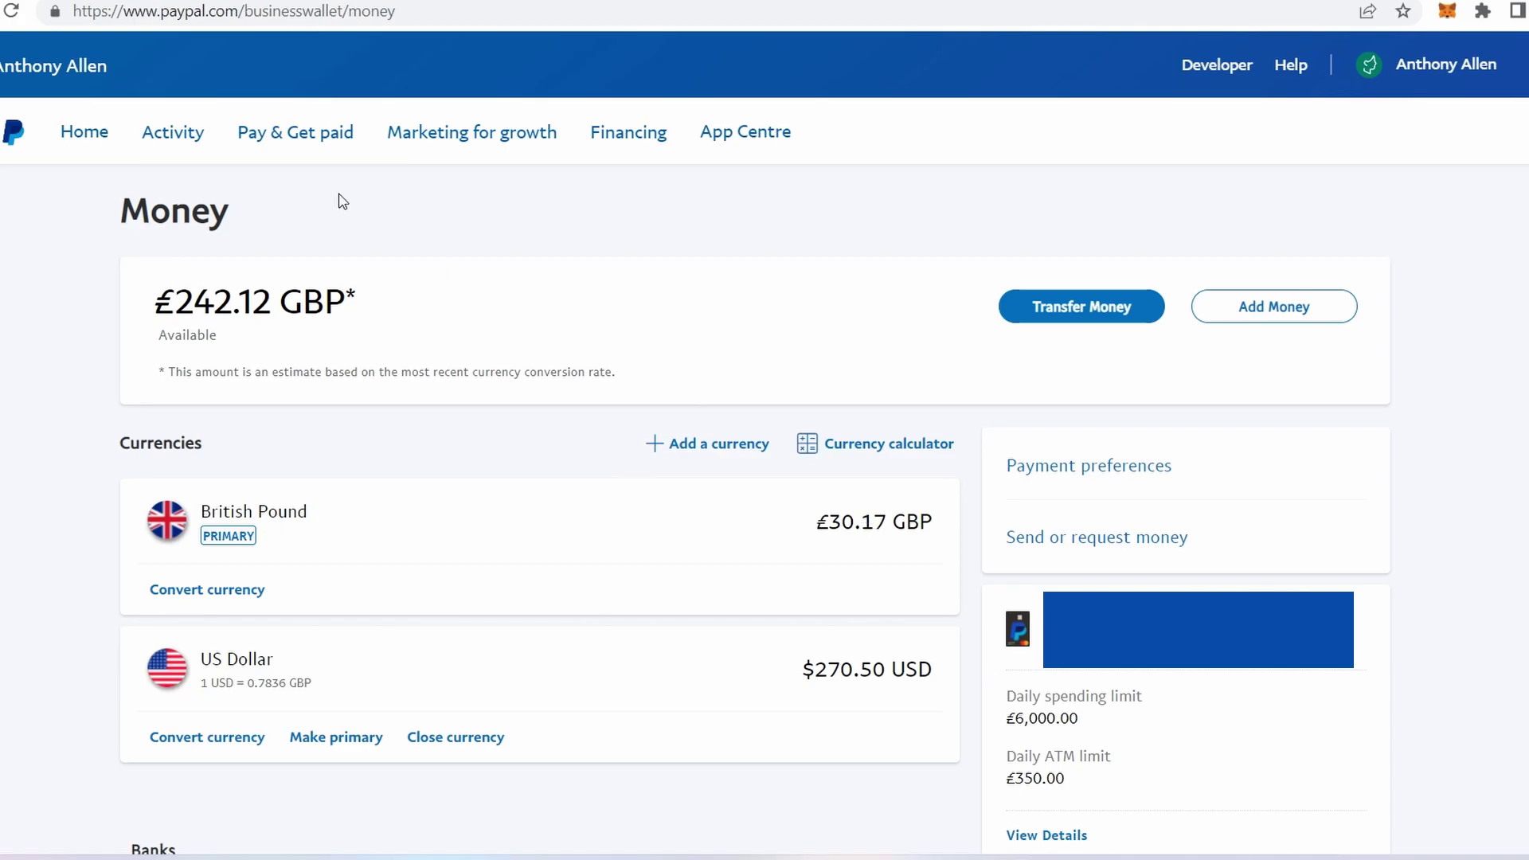
Start a money transfer from the home dashboard and choose the British pound balance to withdraw from.
{"action": "left_click", "coordinate": [72, 152]}
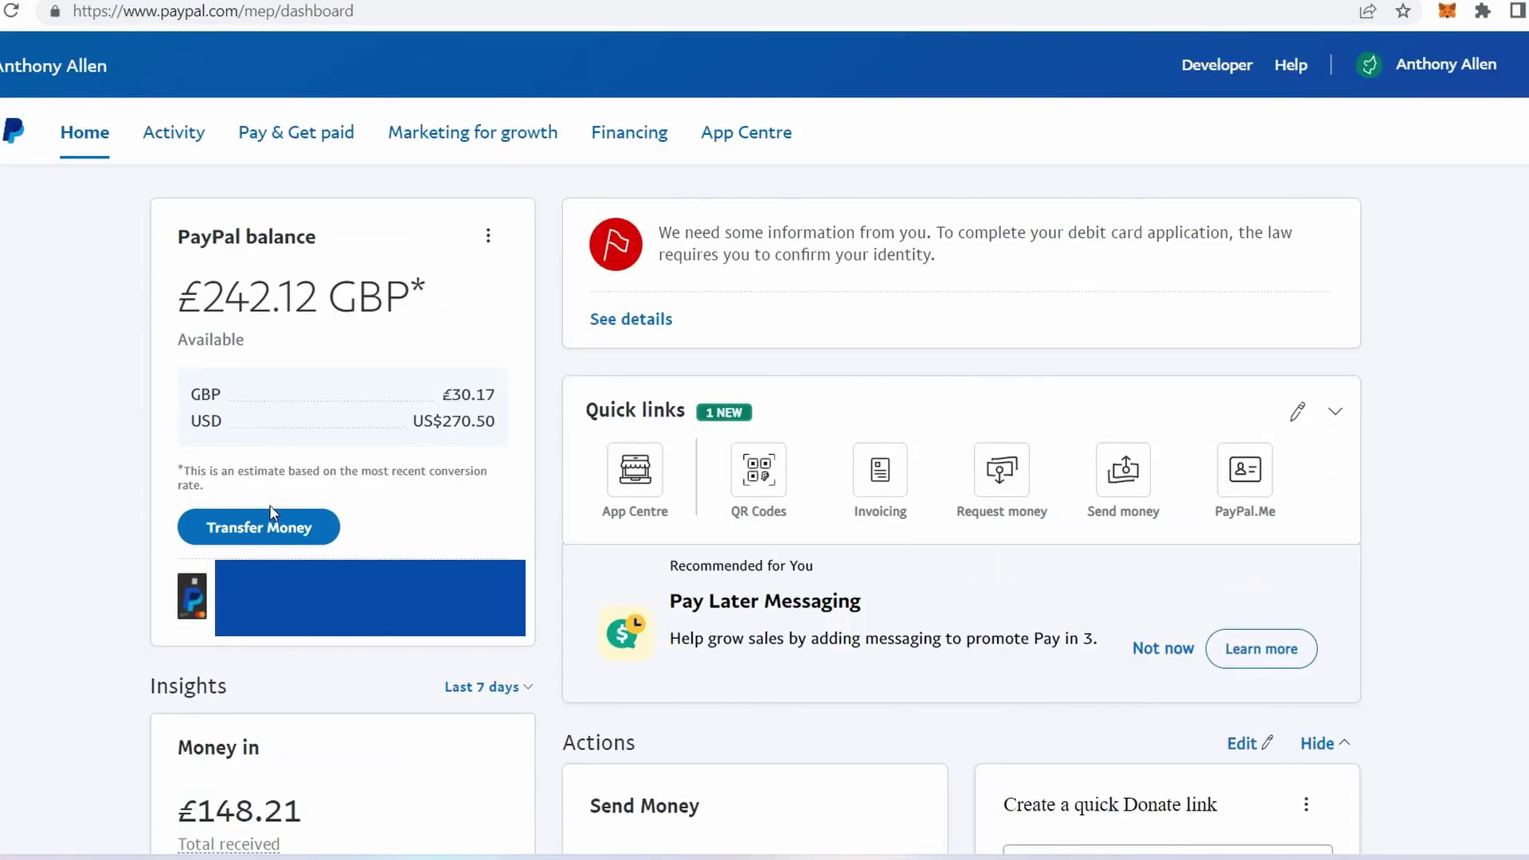
{"action": "left_click", "coordinate": [299, 537]}
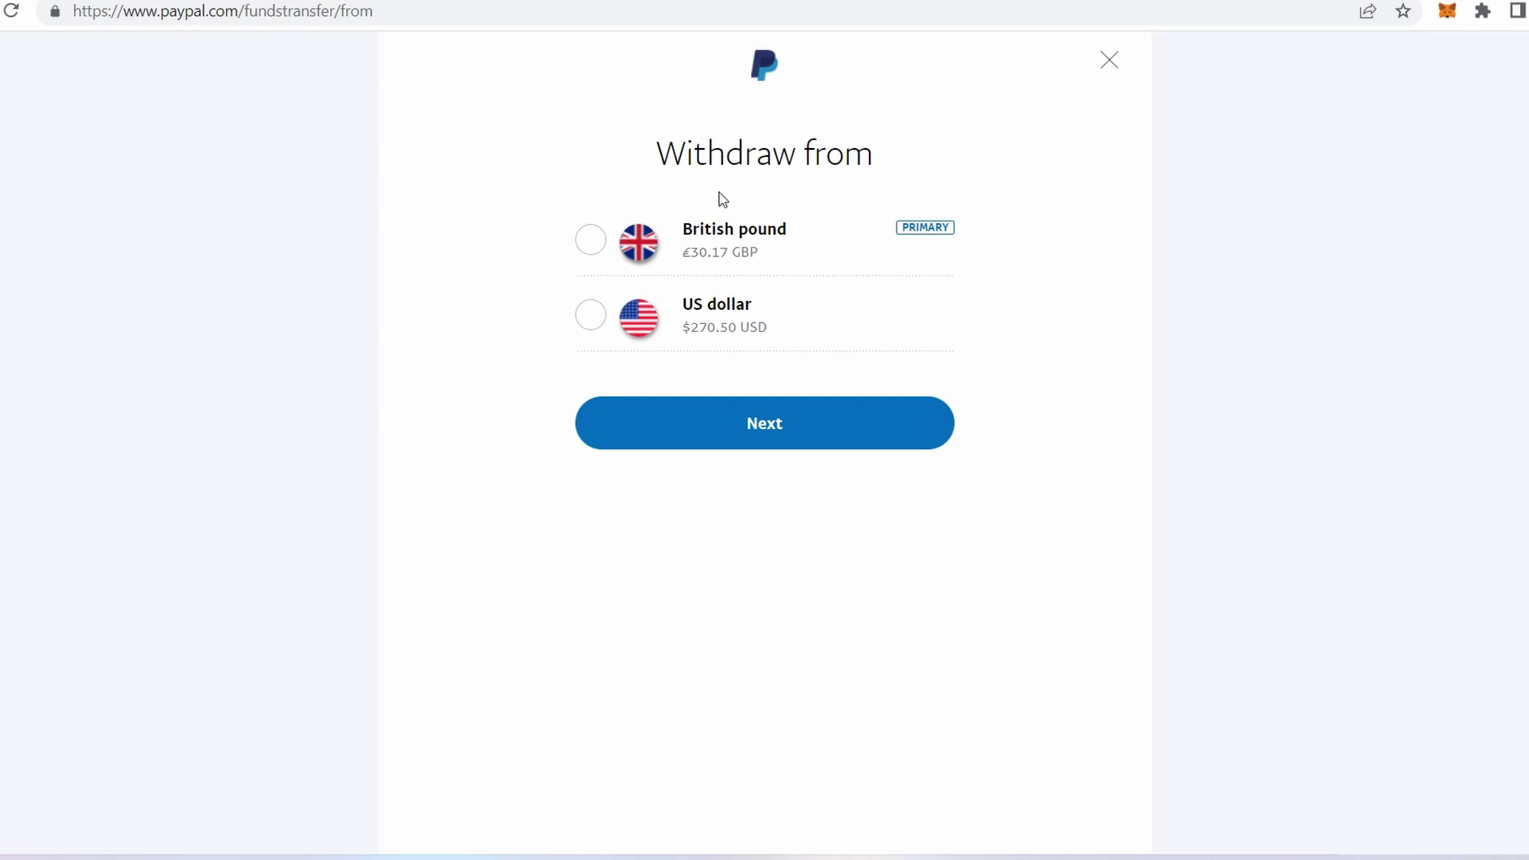
{"action": "left_click", "coordinate": [593, 238]}
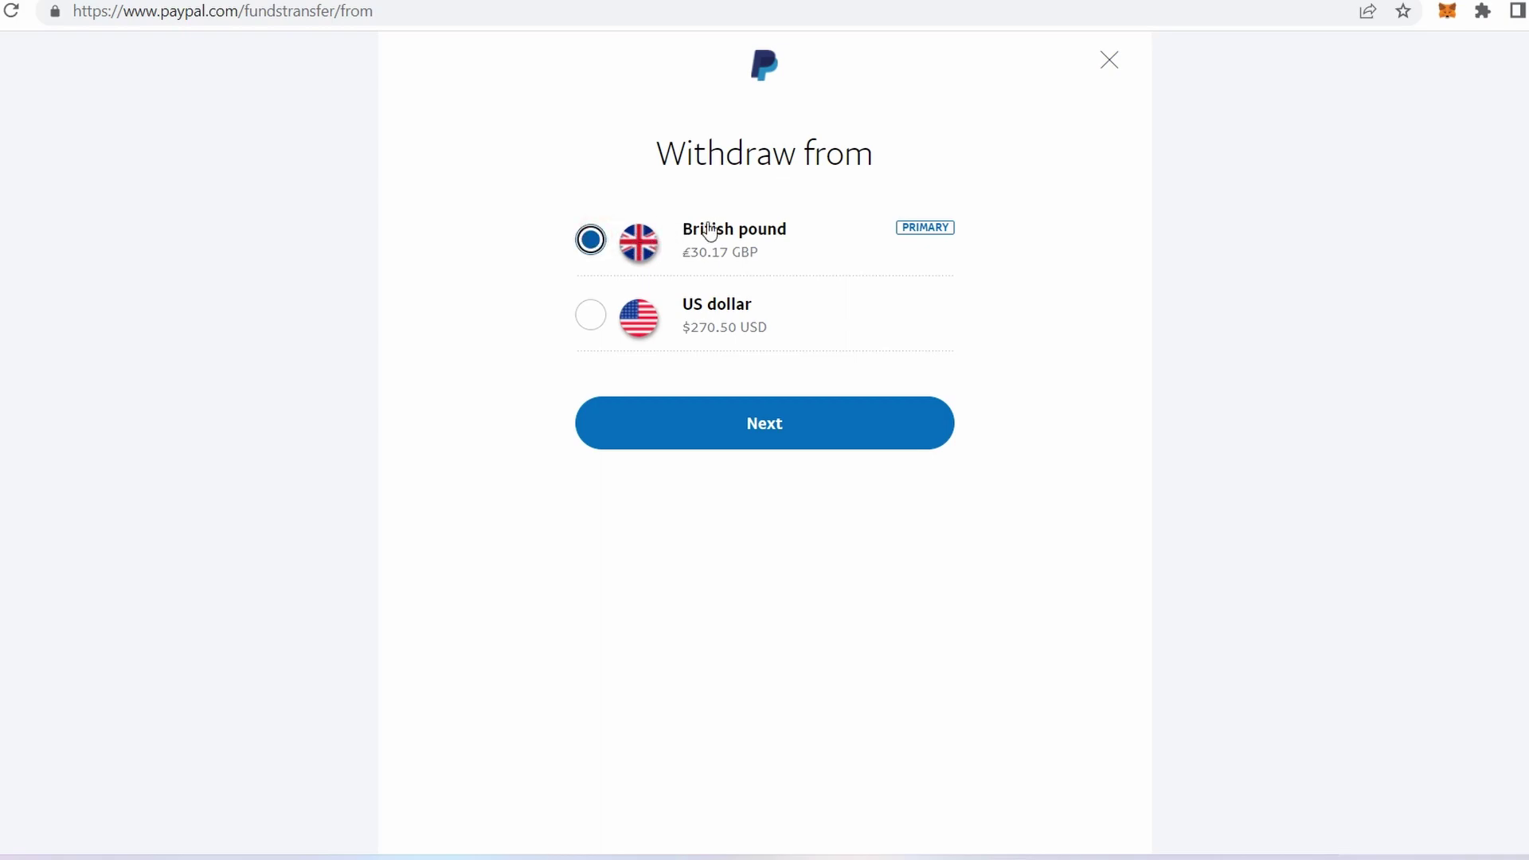
{"action": "left_click", "coordinate": [838, 431]}
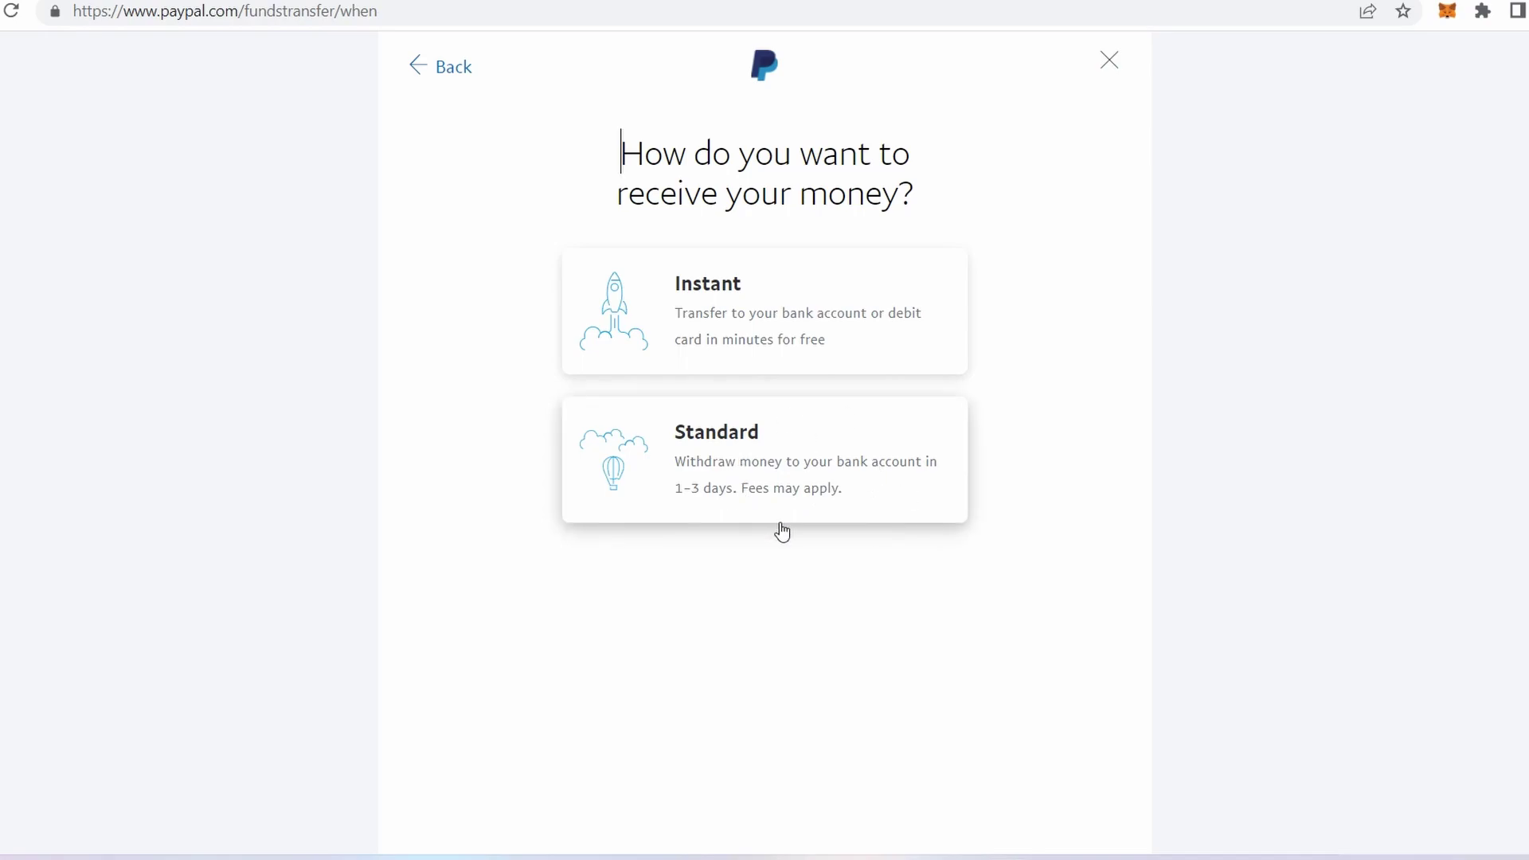
Choose an Instant transfer and select the second listed bank account as its destination.
{"action": "left_click", "coordinate": [776, 321]}
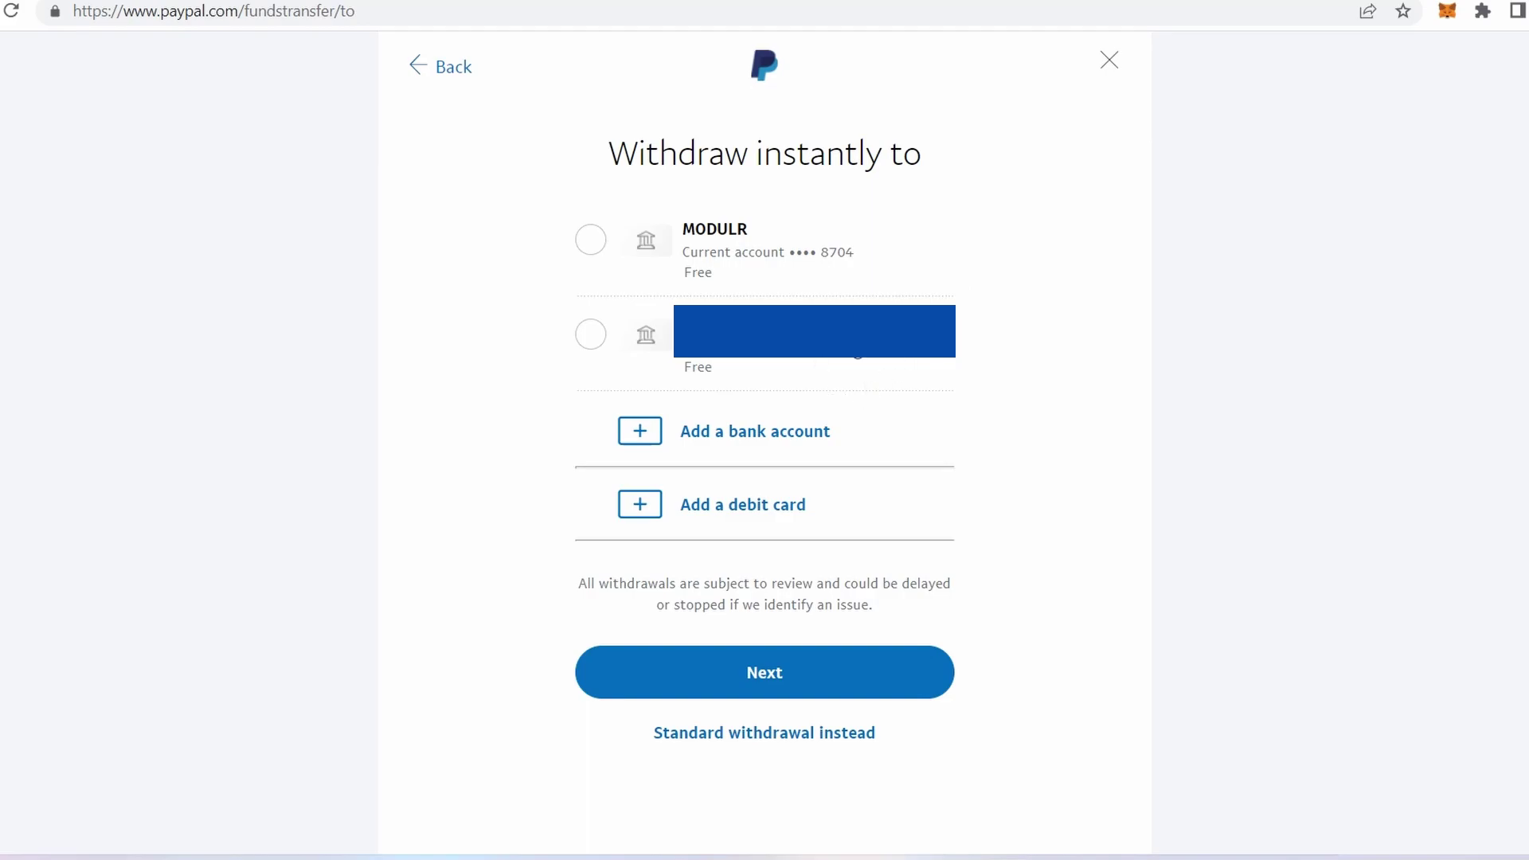
{"action": "left_click", "coordinate": [752, 382]}
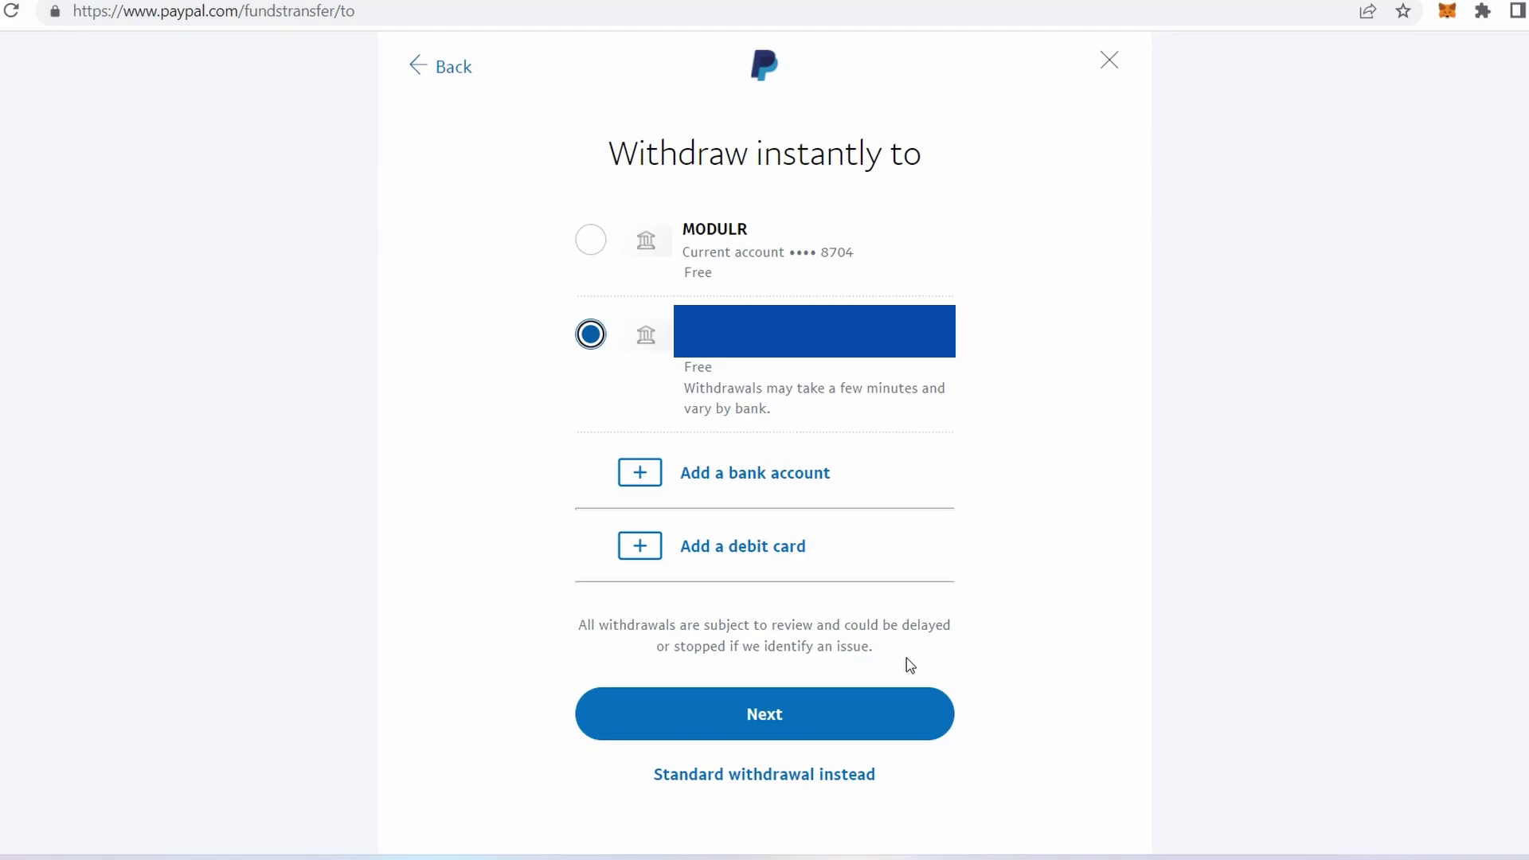
{"action": "left_click", "coordinate": [754, 715]}
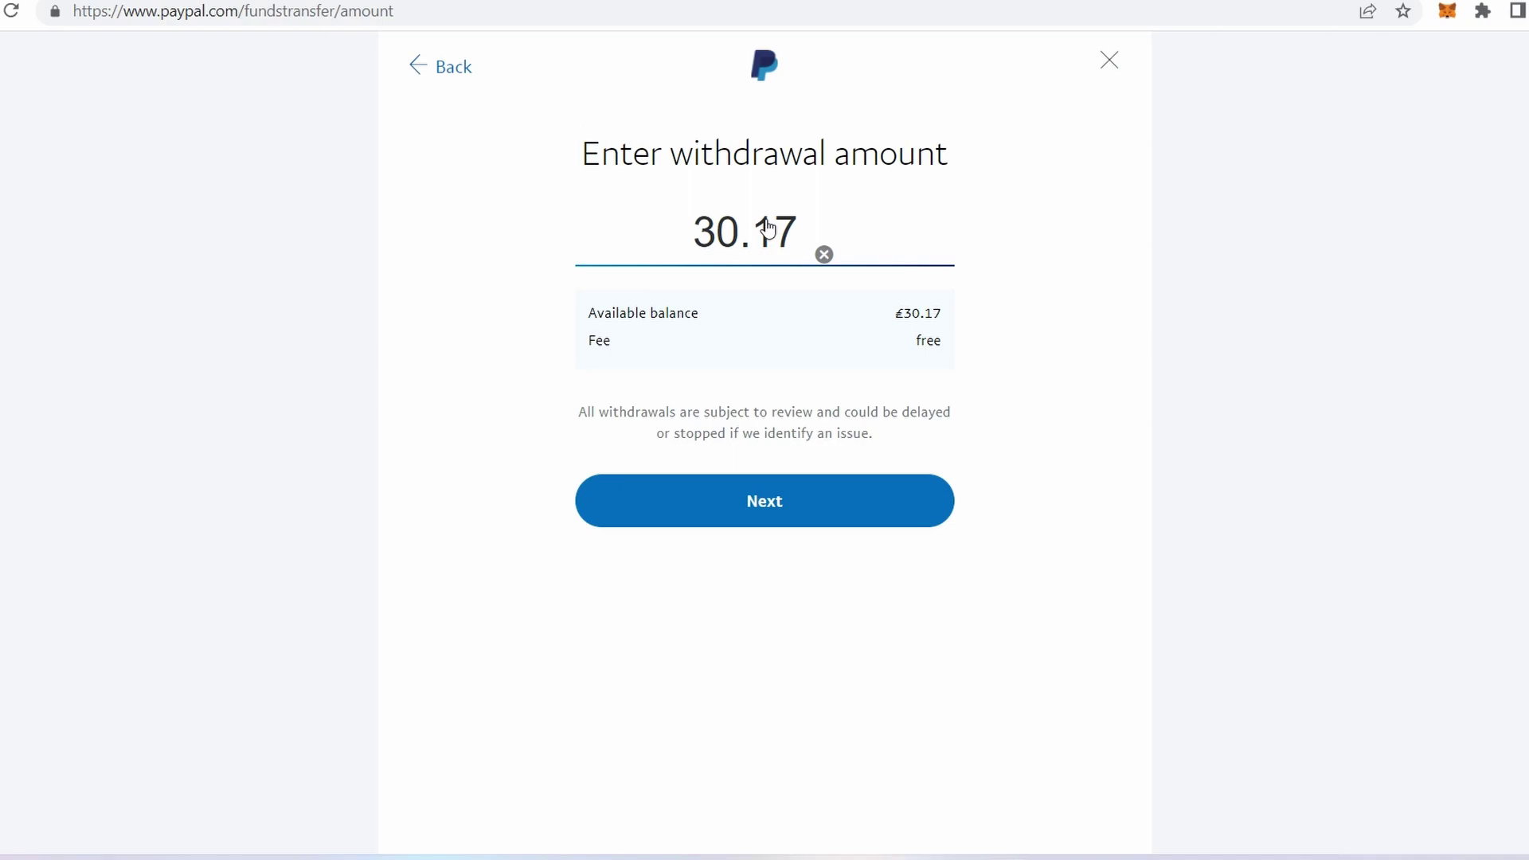
Replace the withdrawal amount with 20.00 GBP.
{"action": "left_click", "coordinate": [729, 229]}
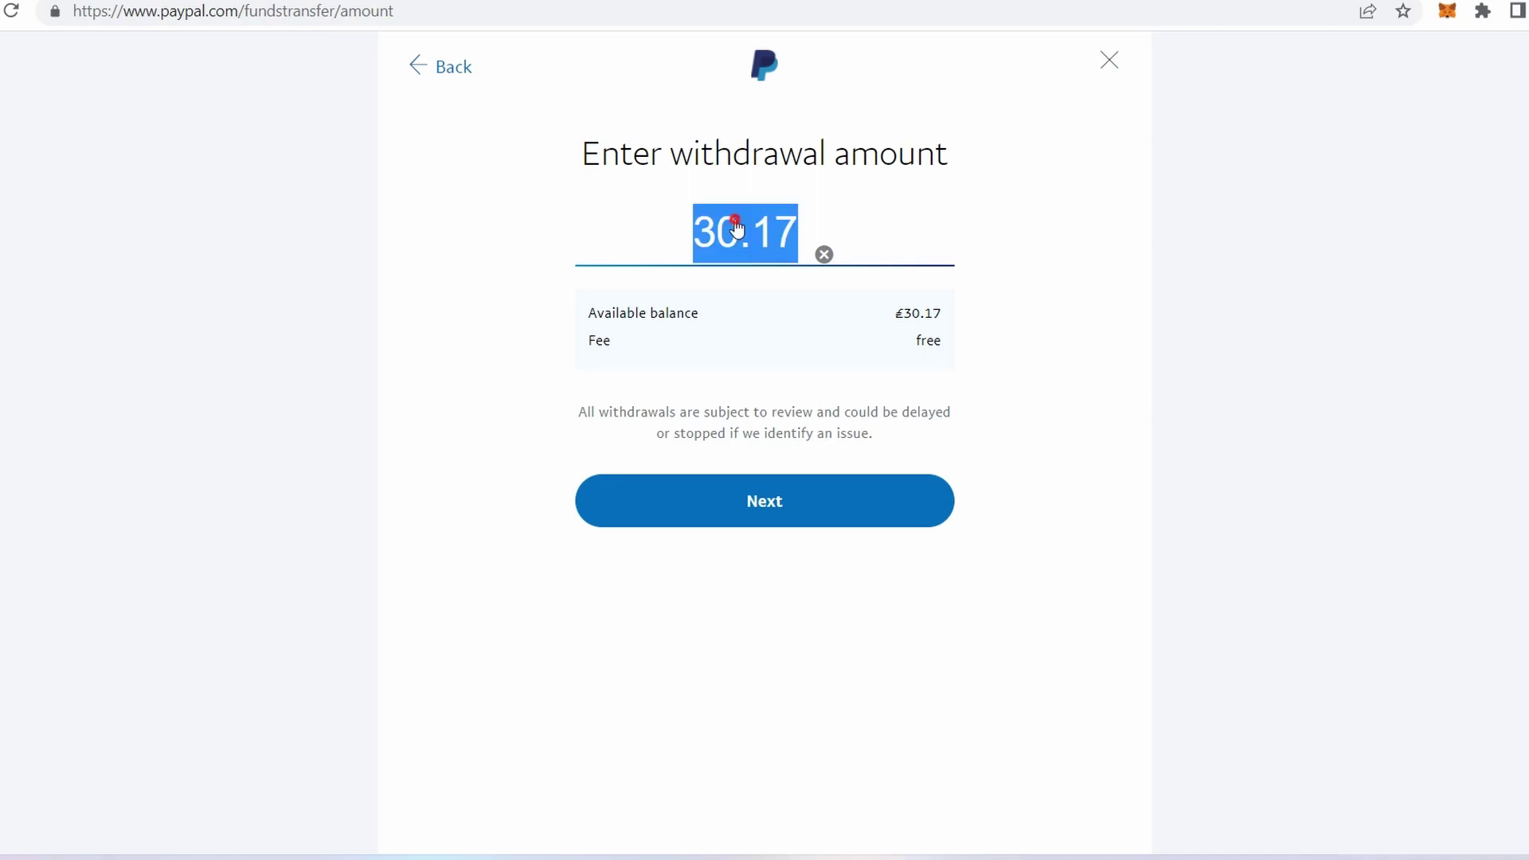
{"action": "left_click", "coordinate": [729, 230]}
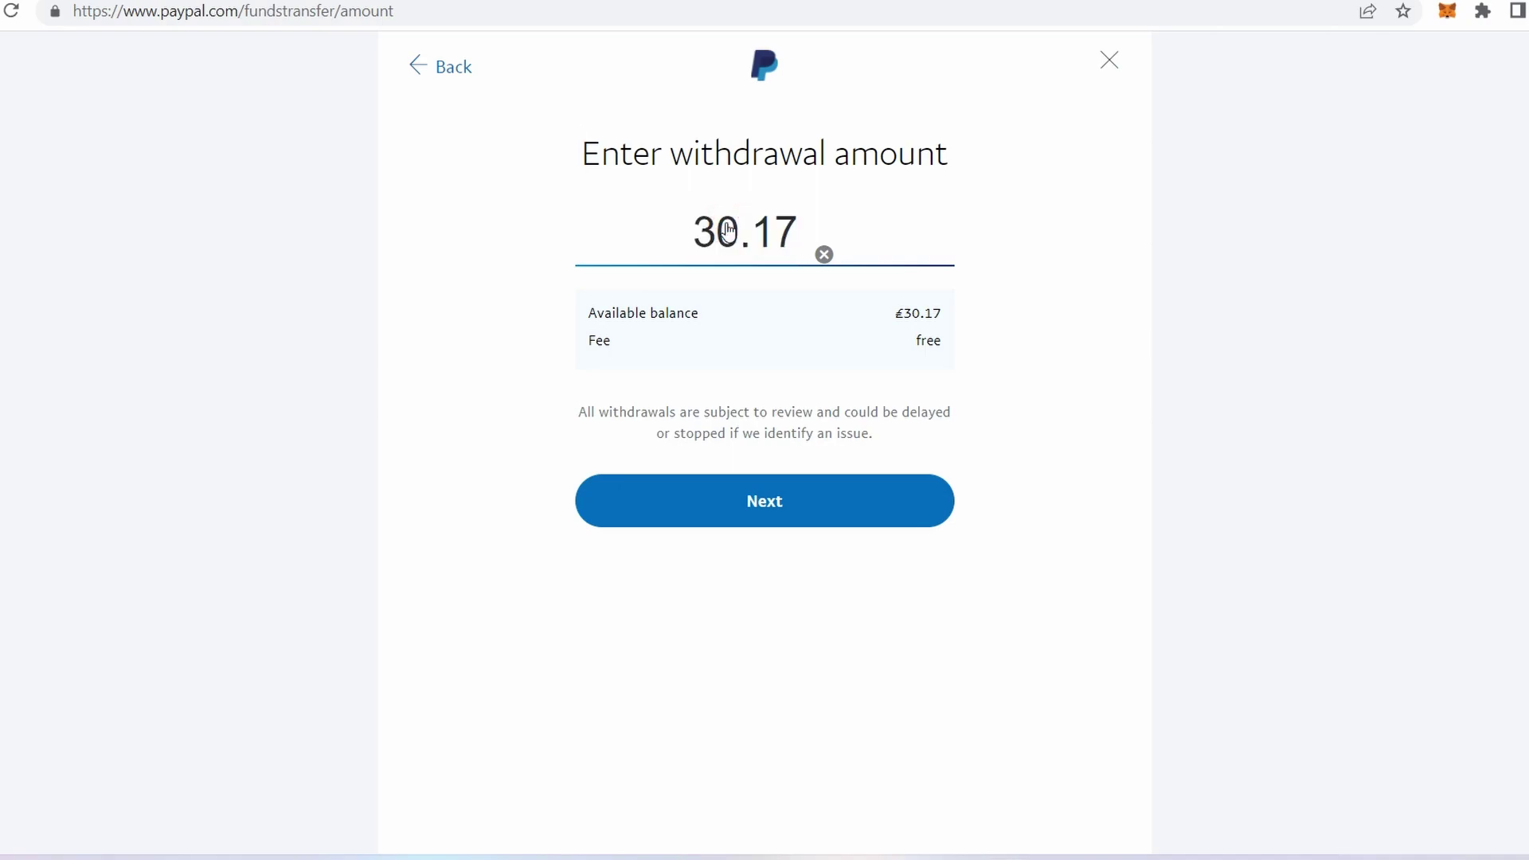
{"action": "key", "text": "BackSpace"}
{"action": "key", "text": "BackSpace"}
{"action": "key", "text": "BackSpace"}
{"action": "key", "text": "BackSpace"}
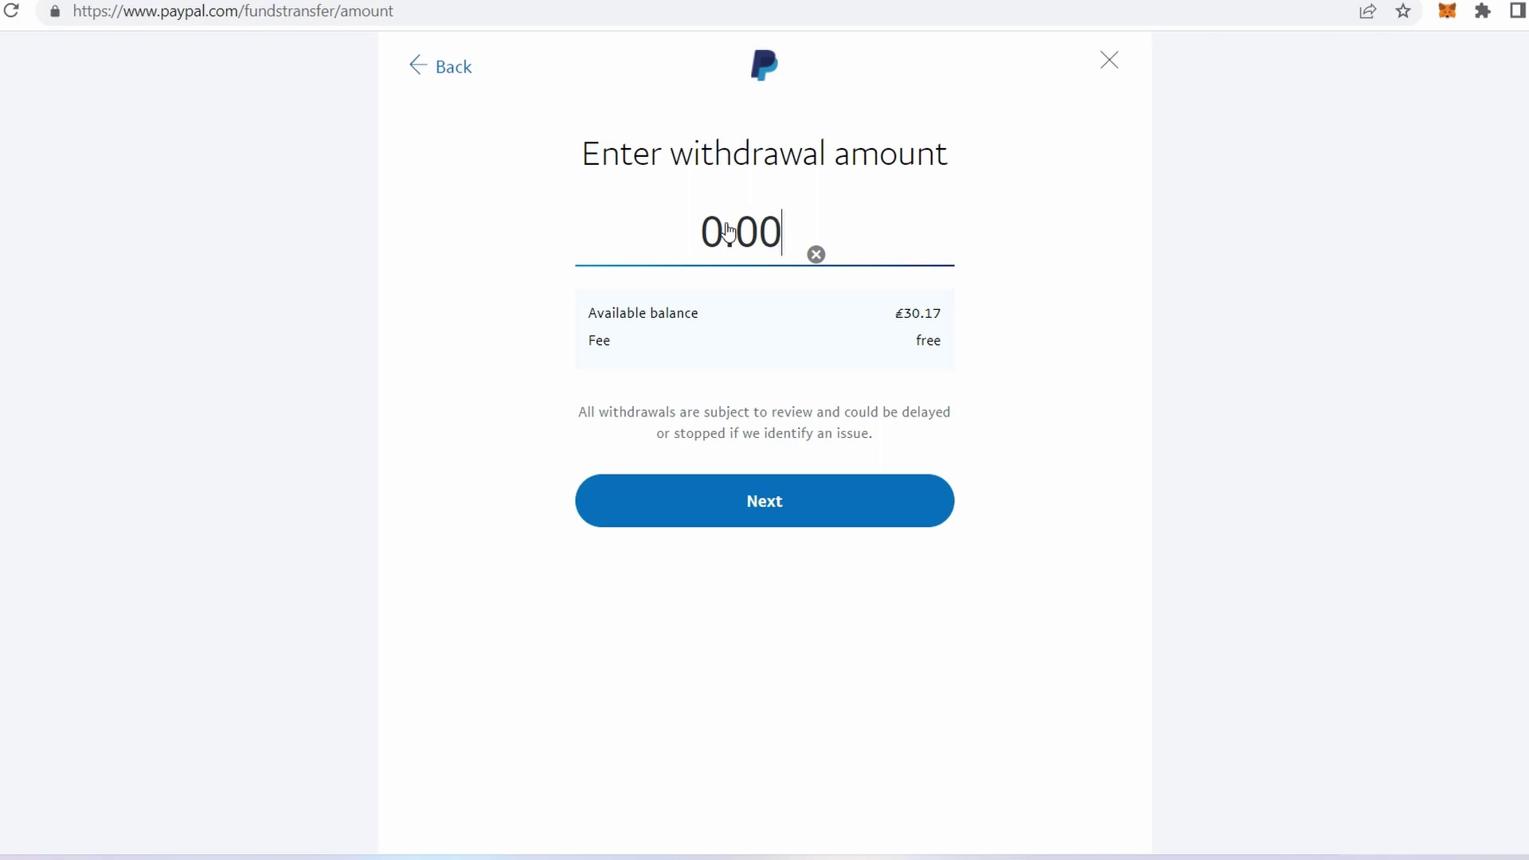
{"action": "type", "text": "2000"}
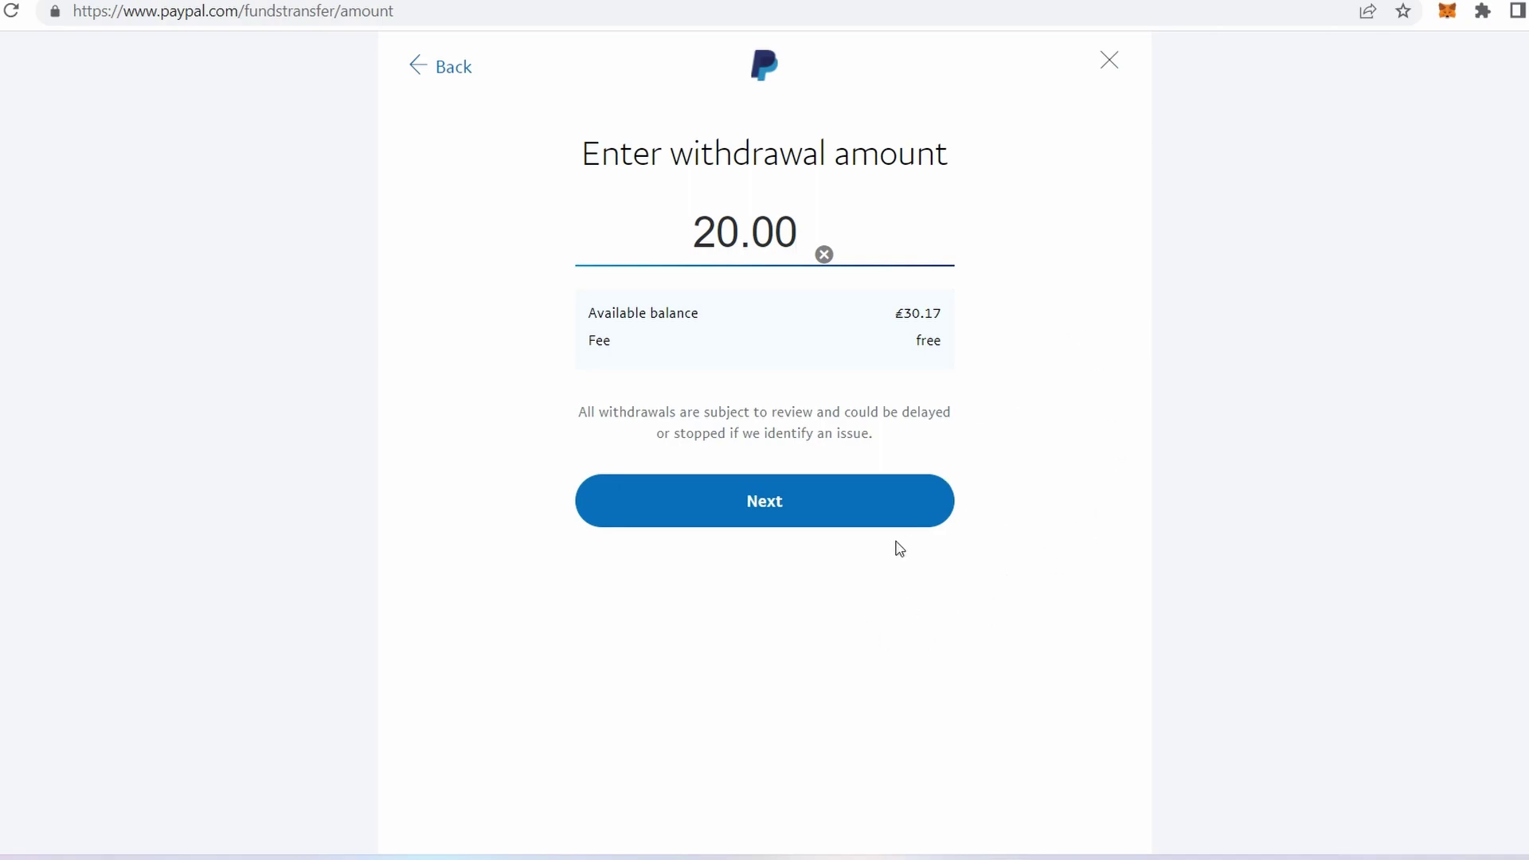
Continue to the withdrawal review and submit the instant withdrawal of £20.00 GBP.
{"action": "left_click", "coordinate": [783, 524]}
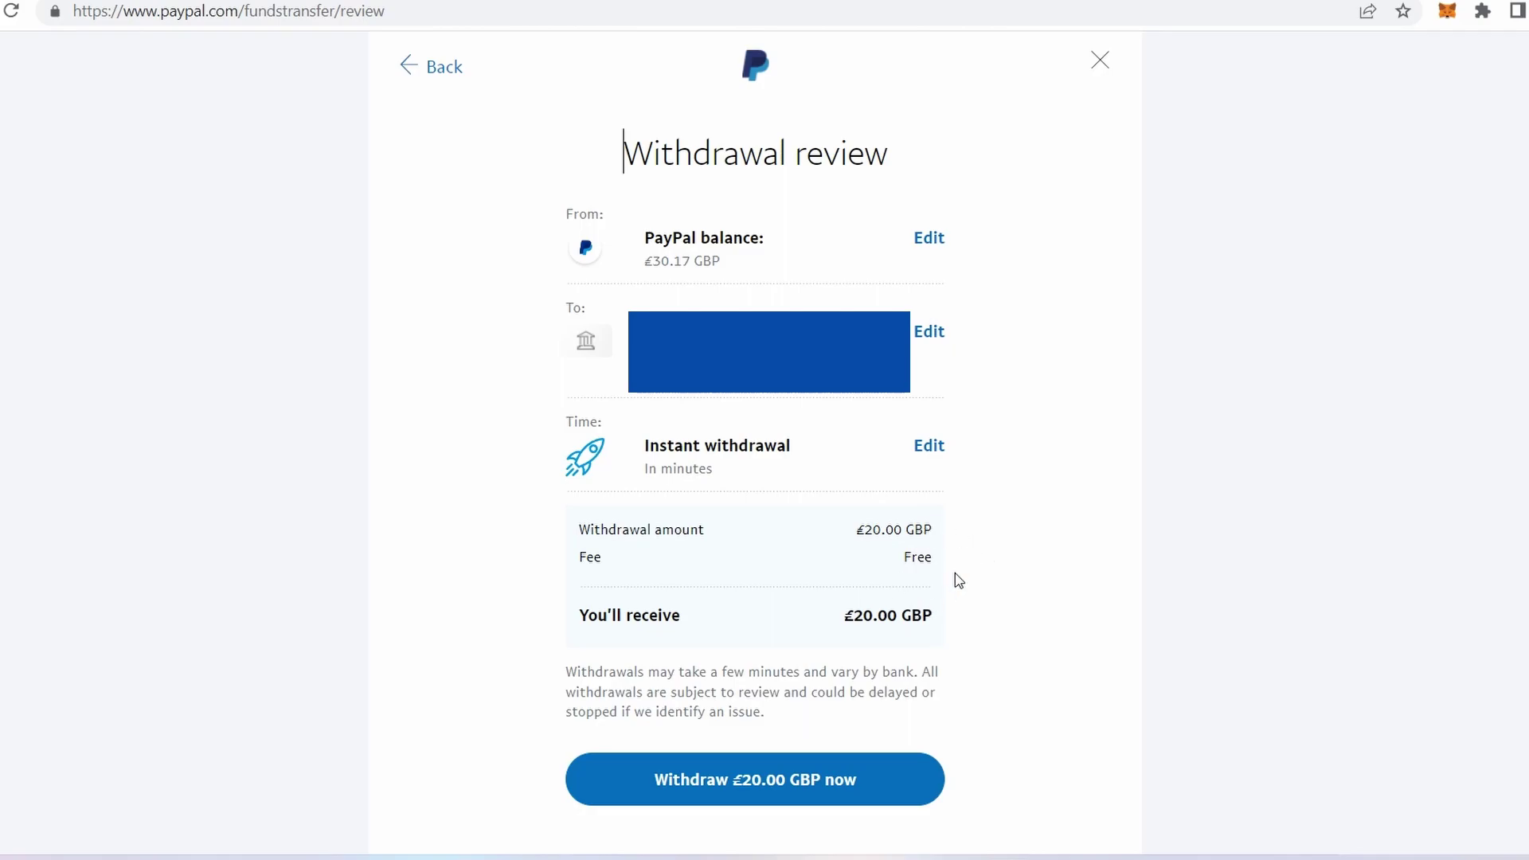
{"action": "scroll", "coordinate": [798, 778], "scroll_direction": "down", "scroll_amount": 1}
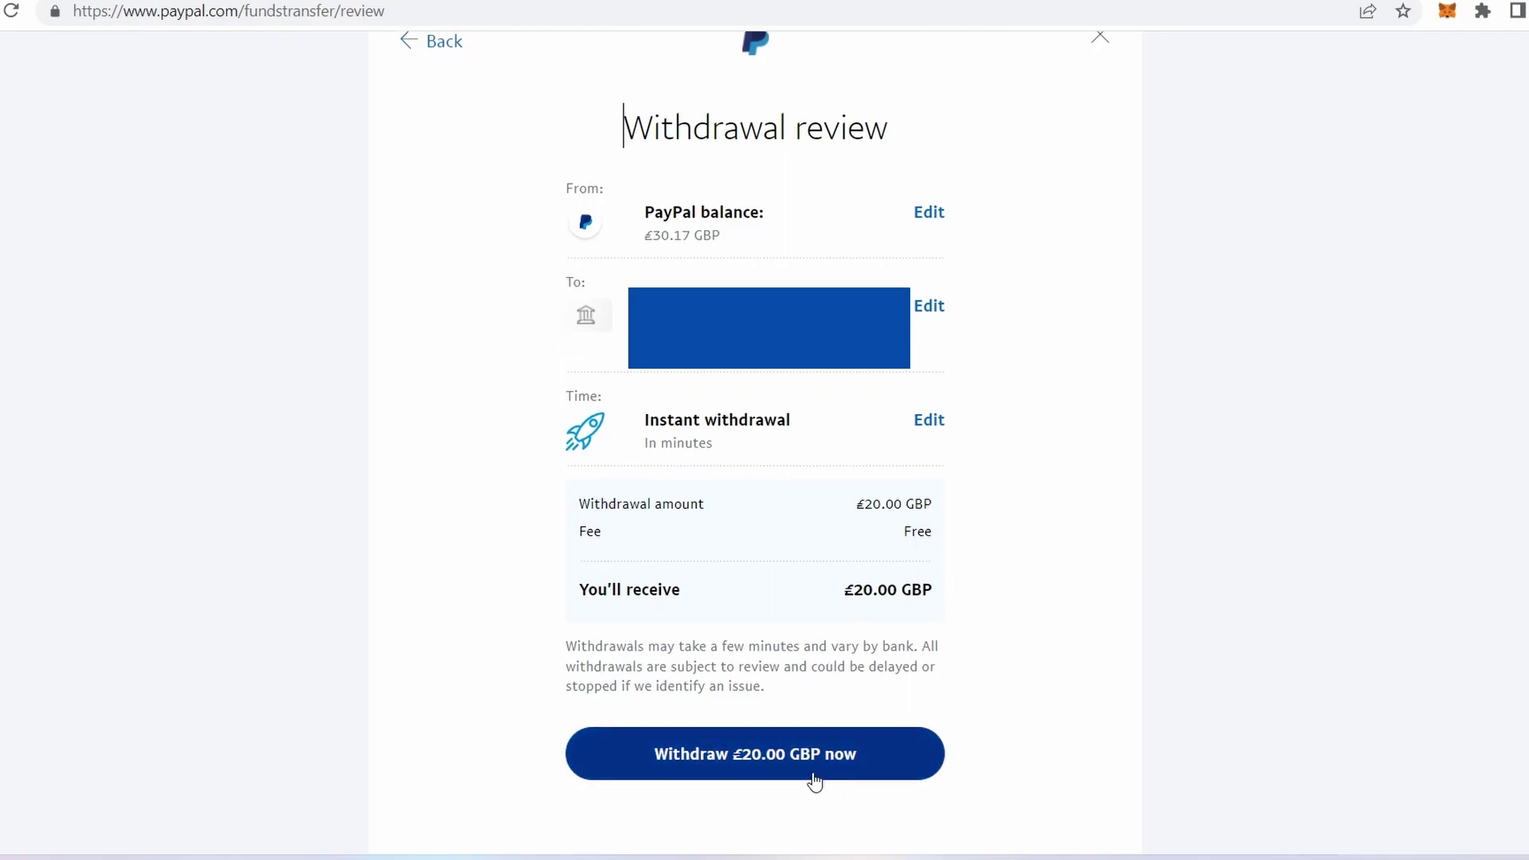
{"action": "left_click", "coordinate": [807, 769]}
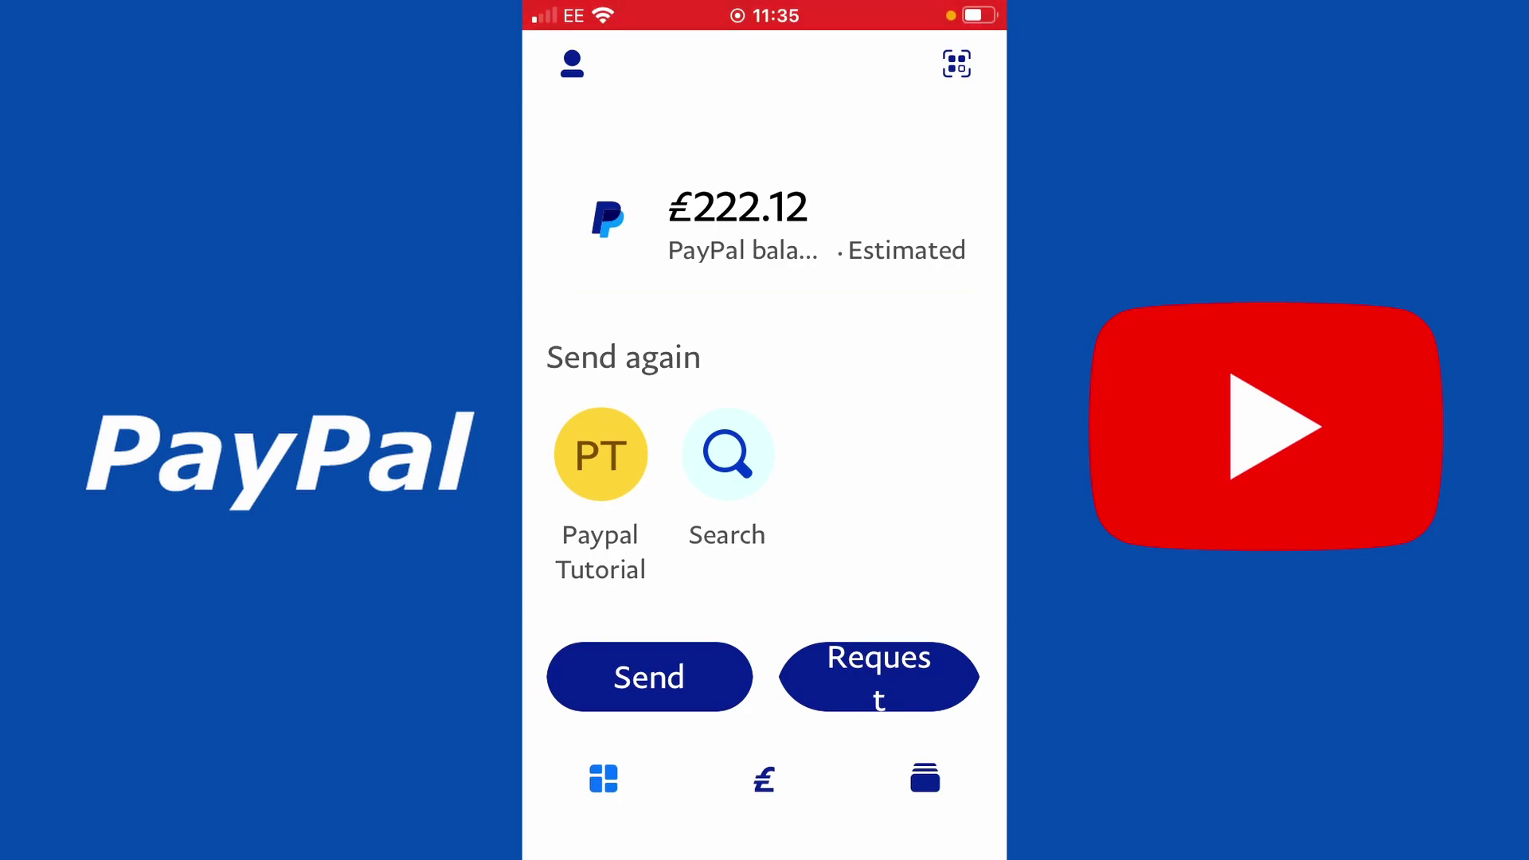
Switch to the PayPal mobile app and check the home screen's recent activity for the bank withdrawal.
{"action": "scroll", "coordinate": [764, 398], "scroll_direction": "down", "scroll_amount": 4}
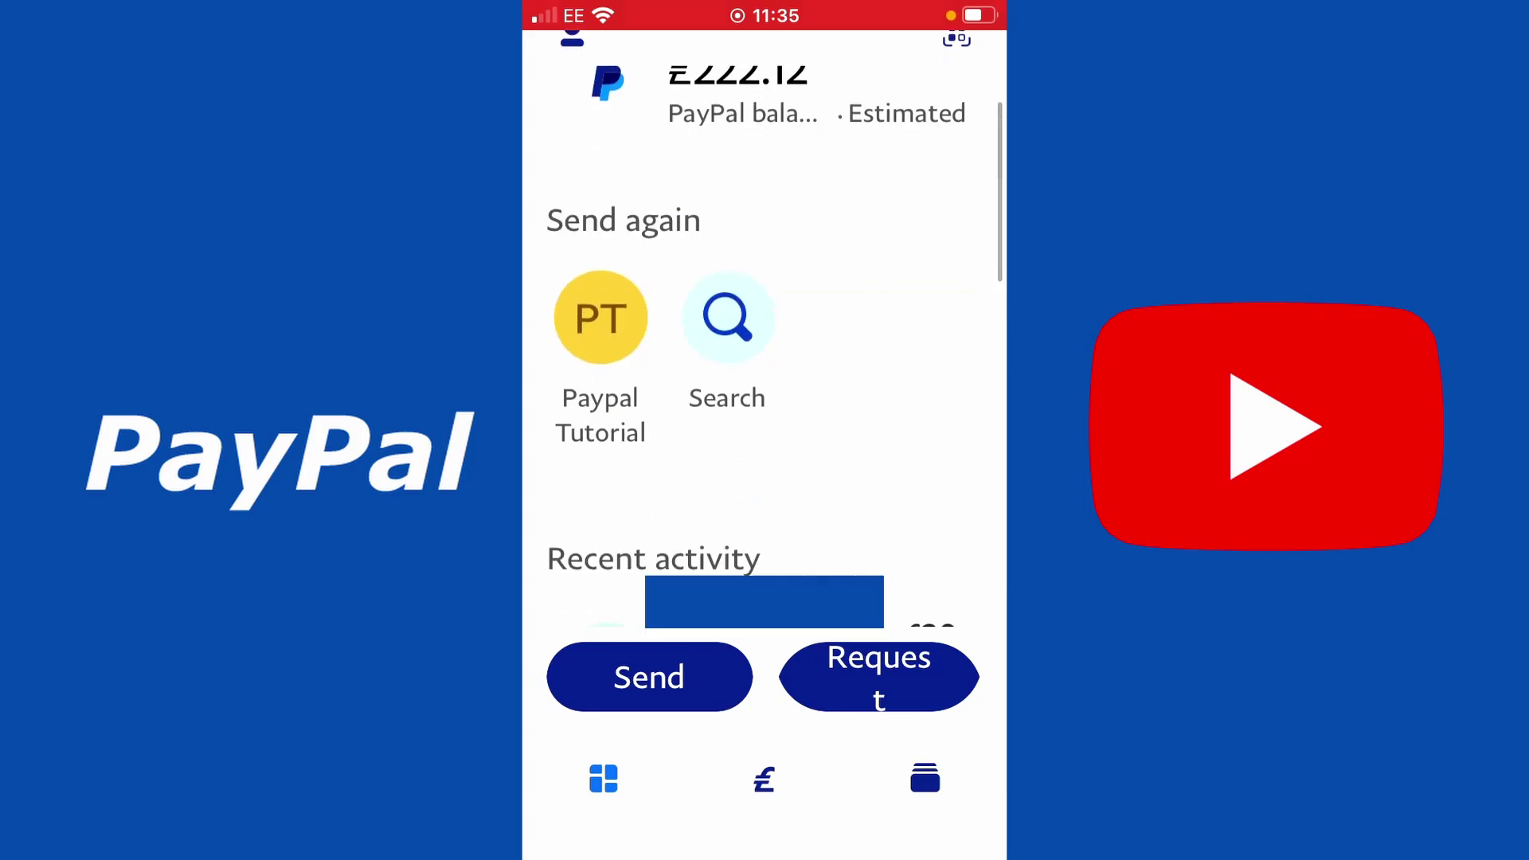
{"action": "scroll", "coordinate": [764, 398], "scroll_direction": "down", "scroll_amount": 2}
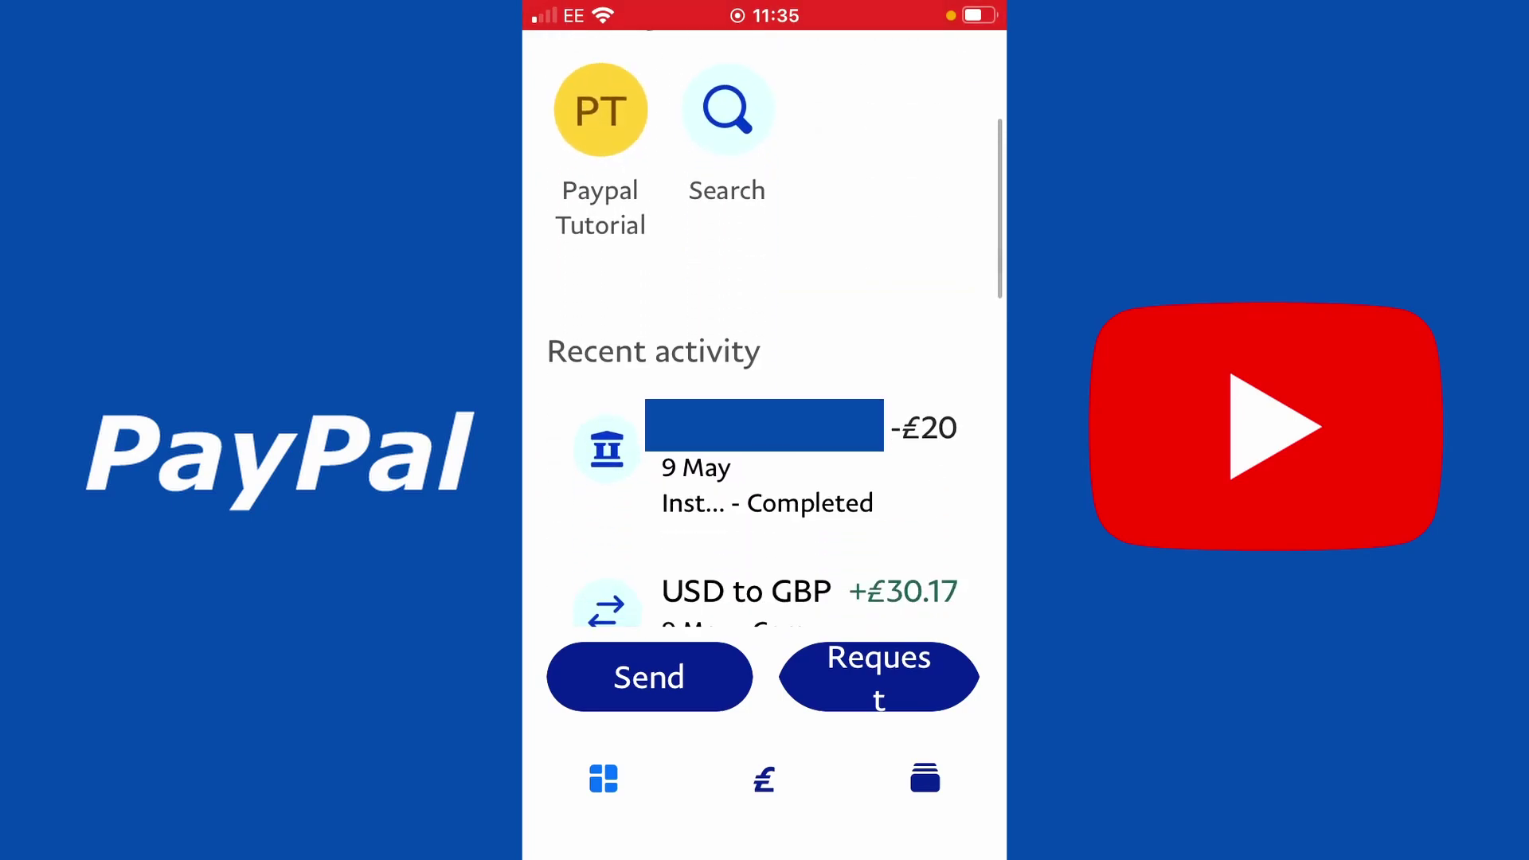
{"action": "scroll", "coordinate": [764, 398], "scroll_direction": "up", "scroll_amount": 2}
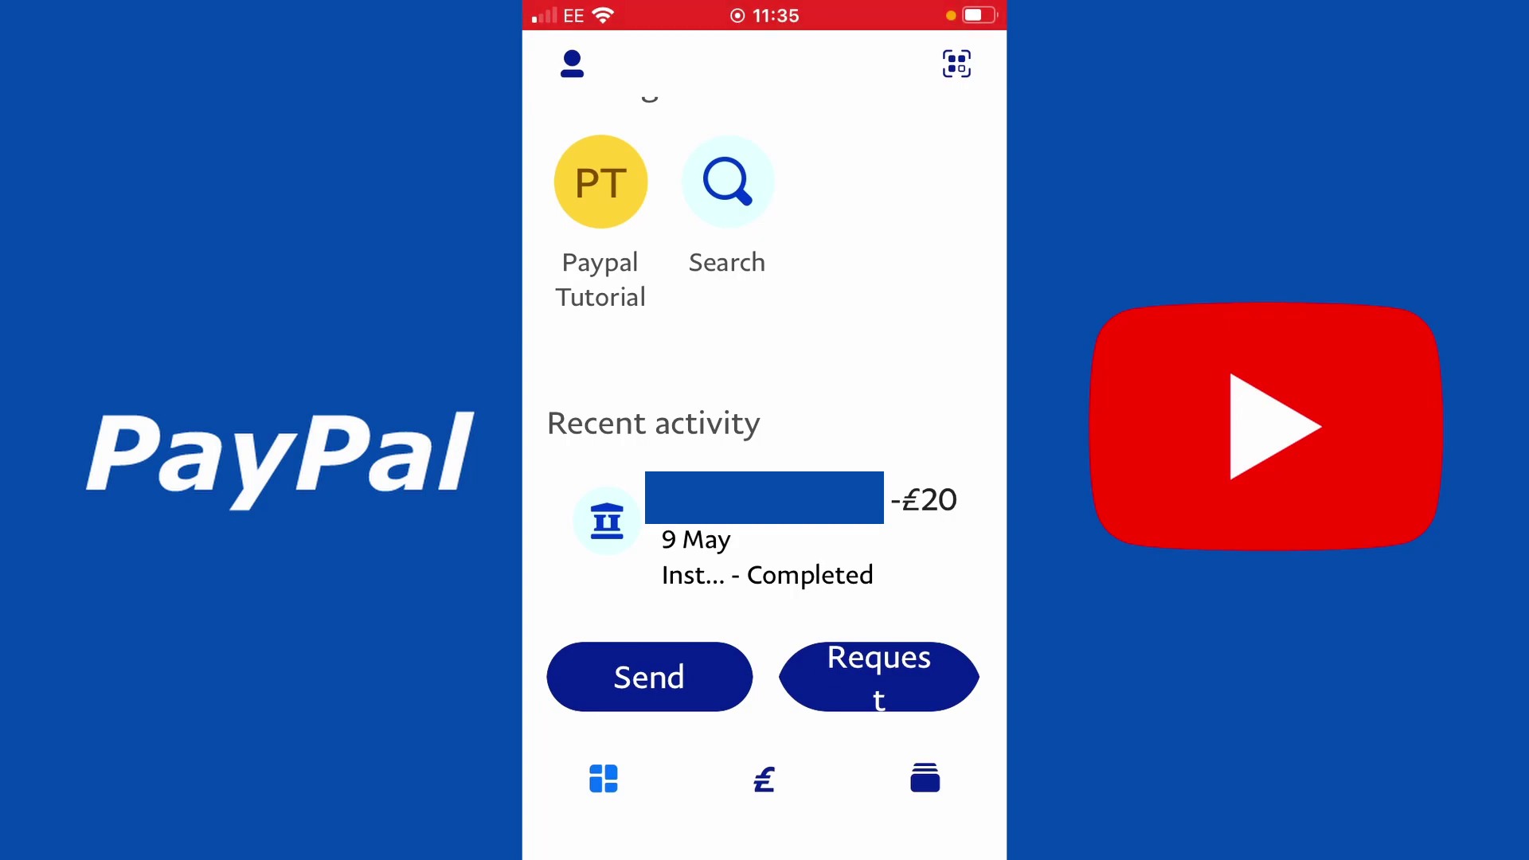
{"action": "scroll", "coordinate": [764, 398], "scroll_direction": "up", "scroll_amount": 3}
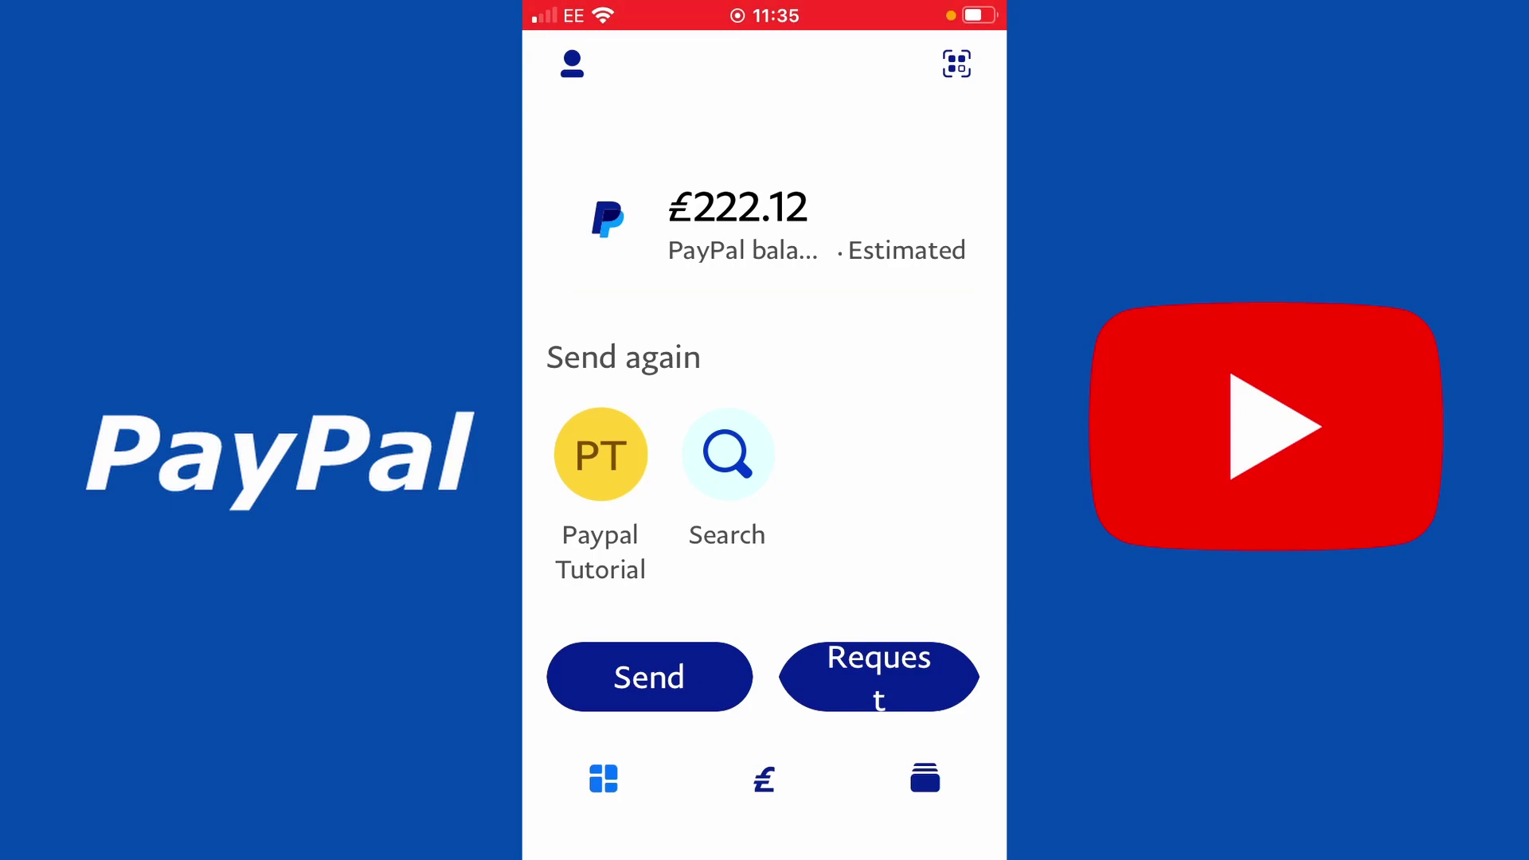
Open the PayPal balance details and start a withdrawal, looking over the Instant and Standard options.
{"action": "left_click", "coordinate": [737, 227]}
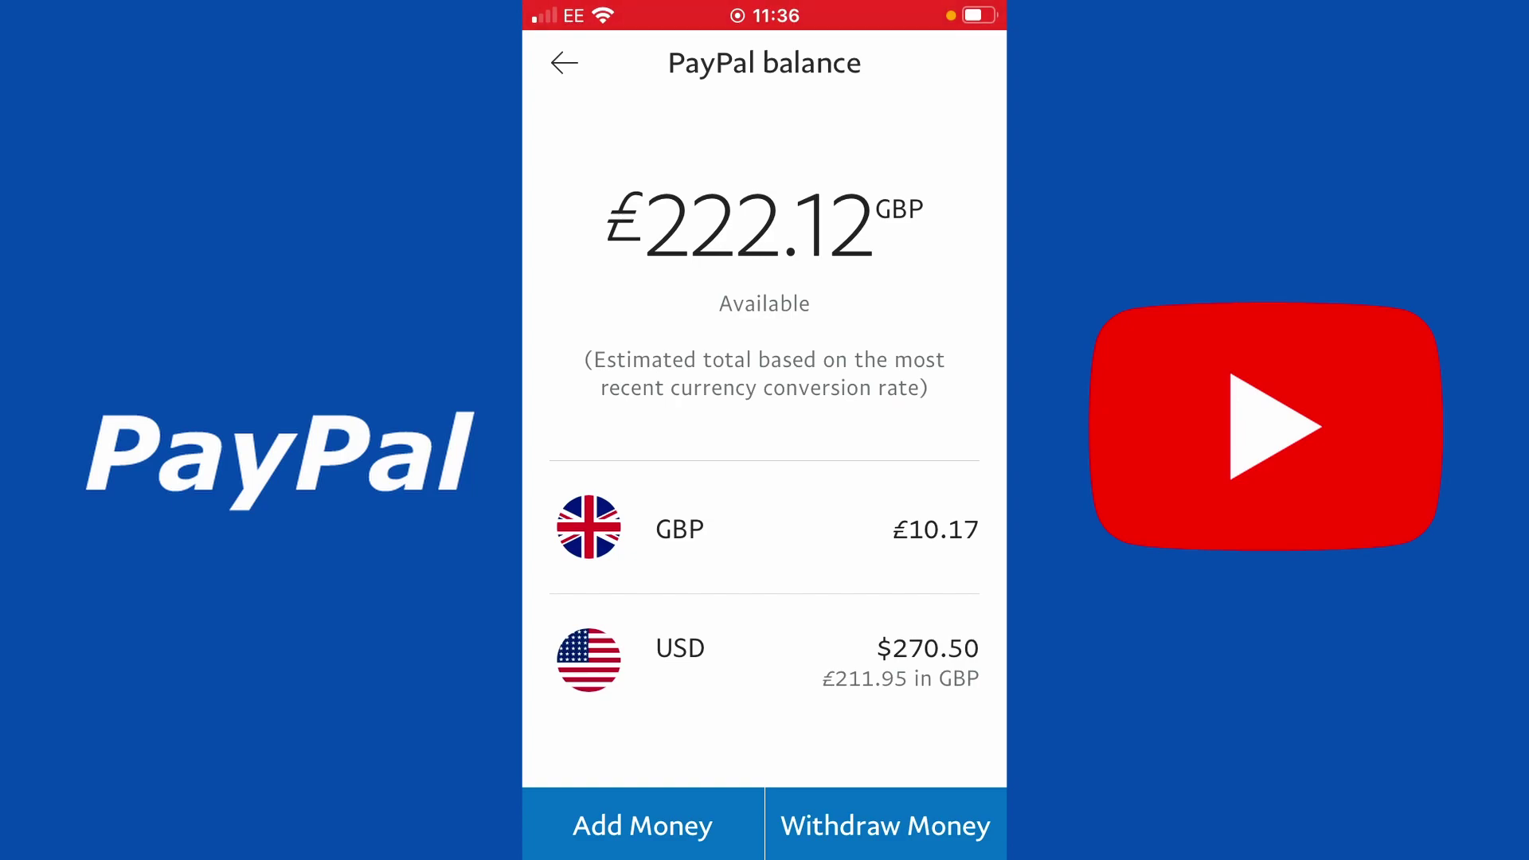
{"action": "left_click", "coordinate": [886, 826]}
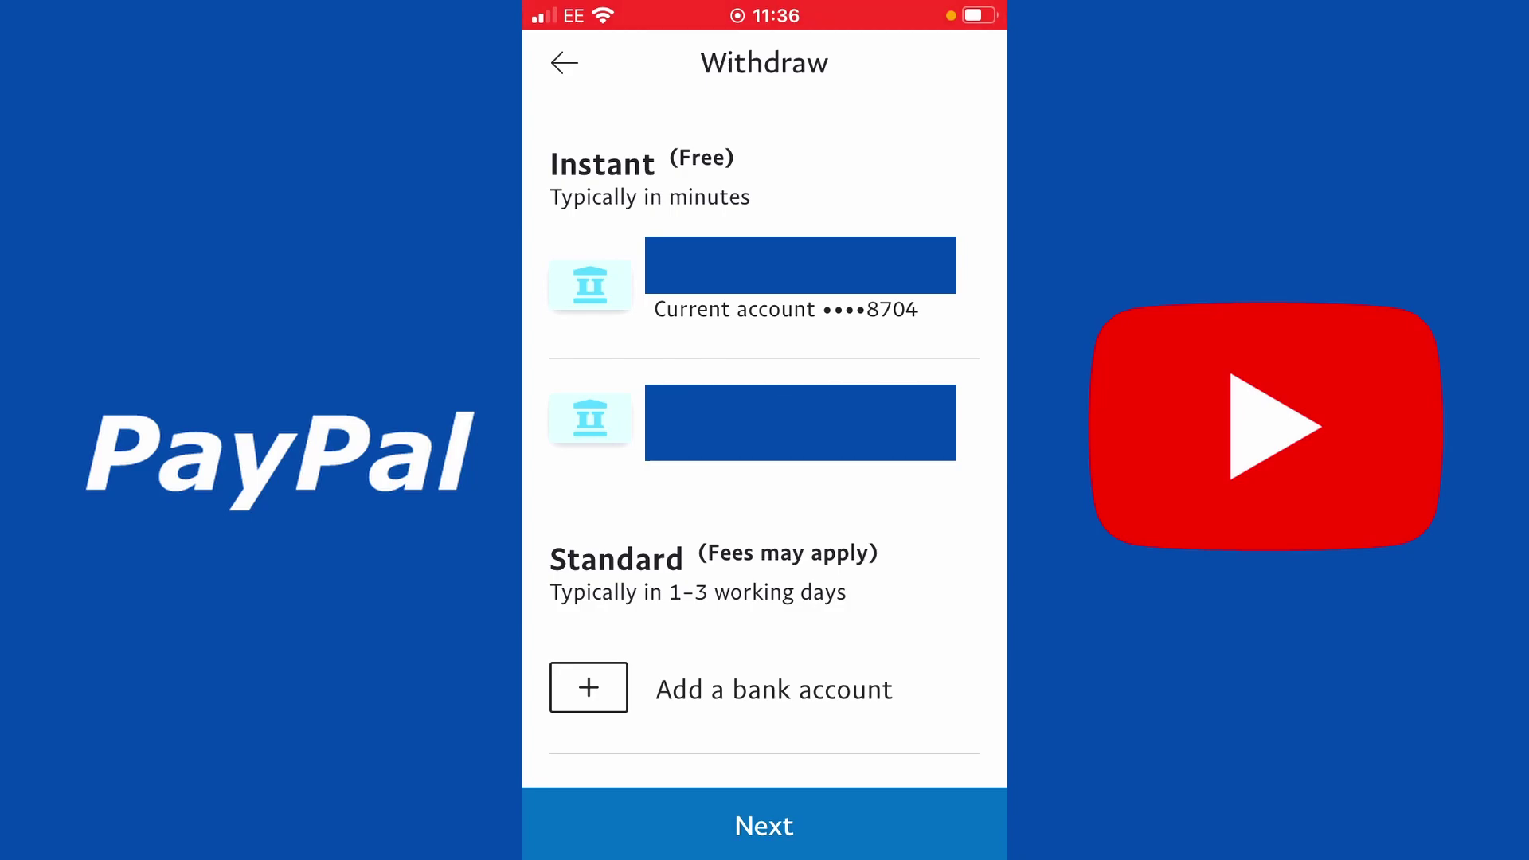
{"action": "scroll", "coordinate": [764, 429], "scroll_direction": "down", "scroll_amount": 3}
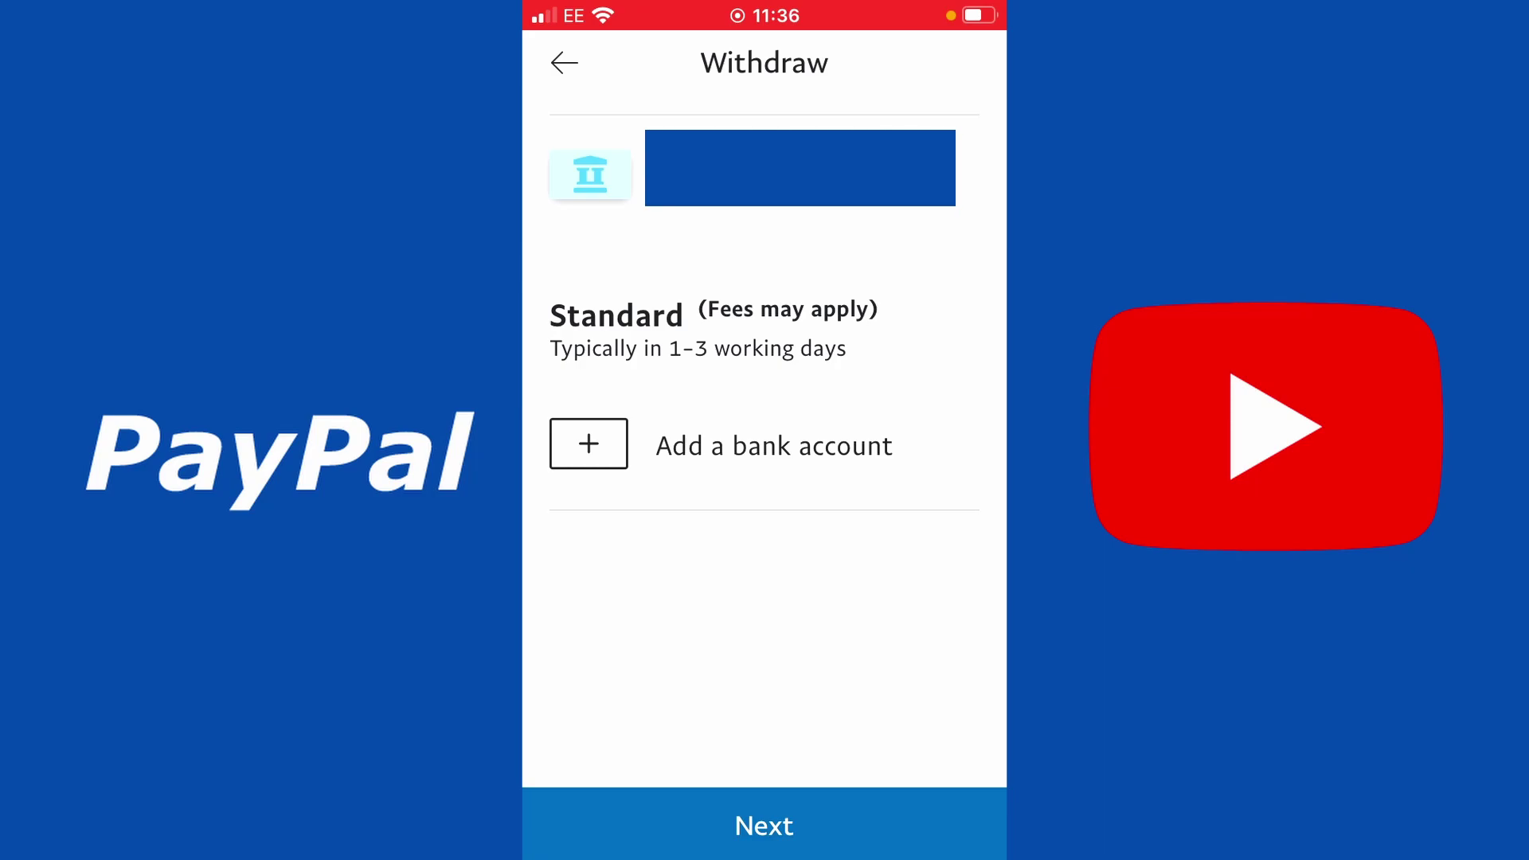
{"action": "scroll", "coordinate": [765, 398], "scroll_direction": "up", "scroll_amount": 3}
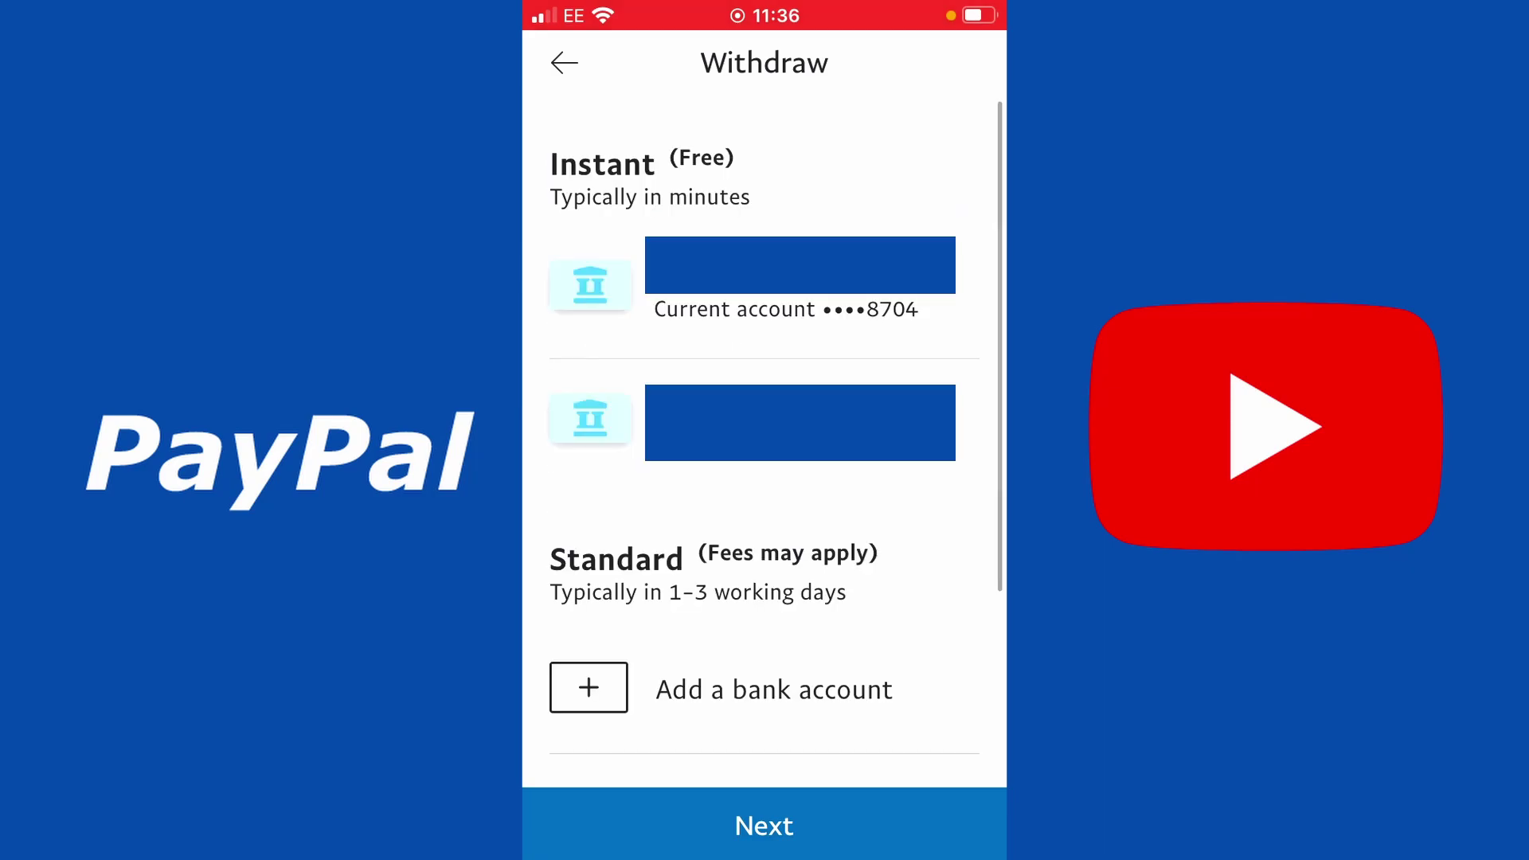